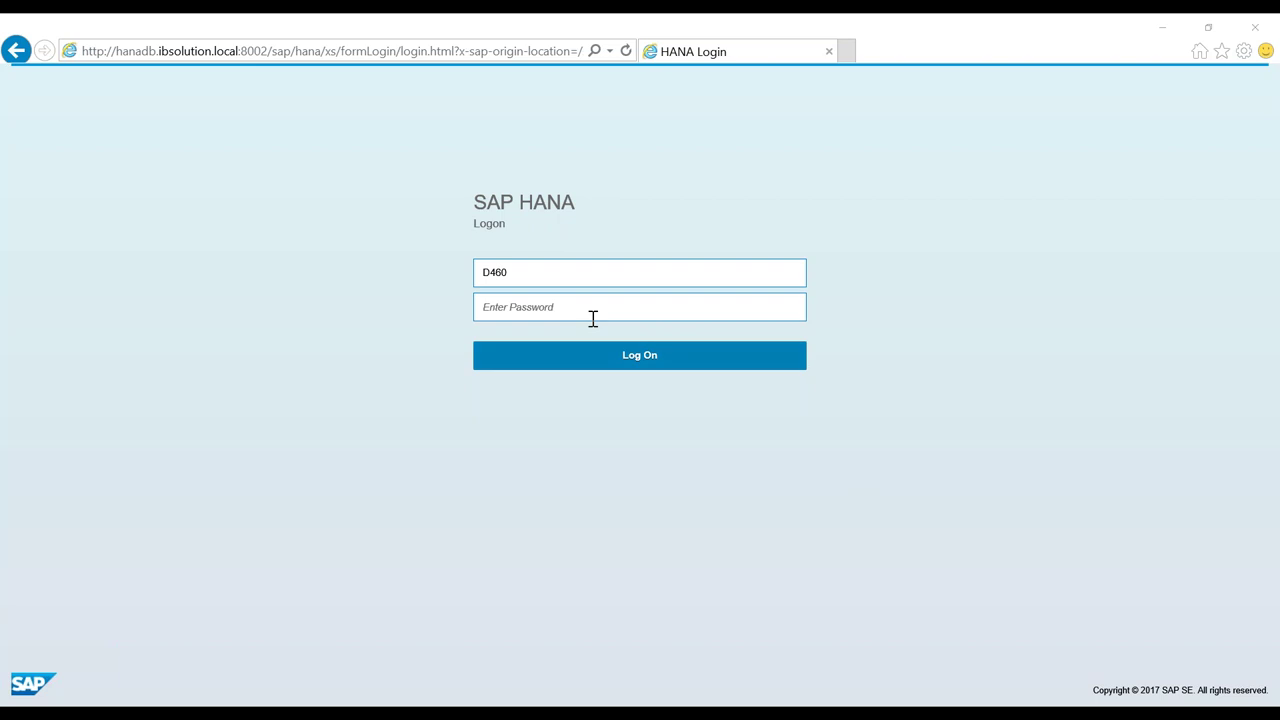
Step: Log on to SAP HANA and dismiss the What's New dialog
left_click(603, 356)
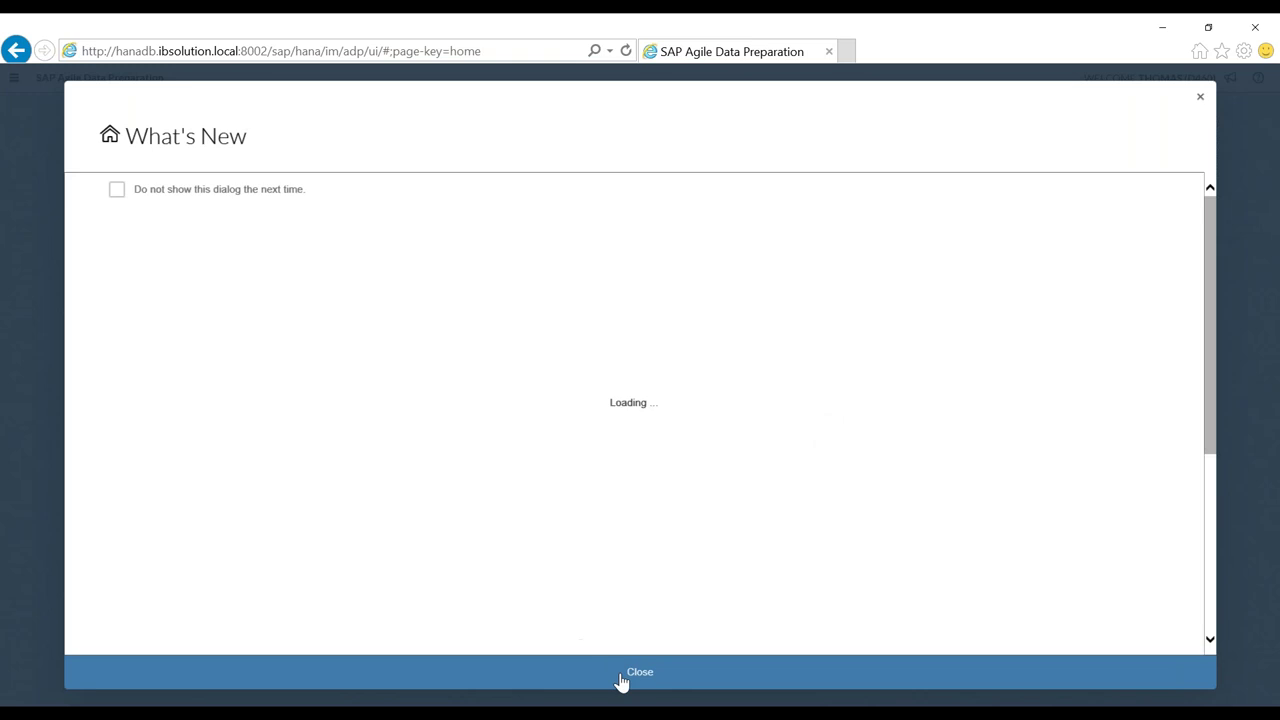
left_click(620, 678)
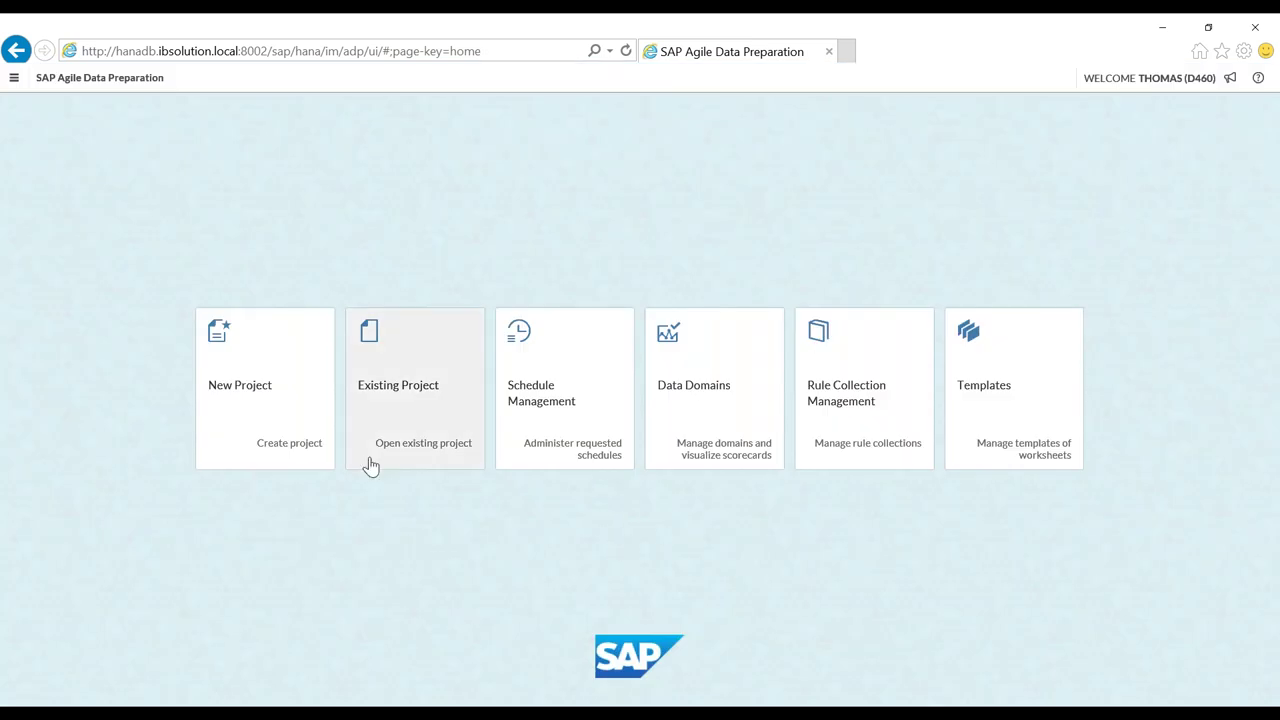
Step: Create a new project named Webinar_Test_Projekt with unlimited maximum size
left_click(281, 423)
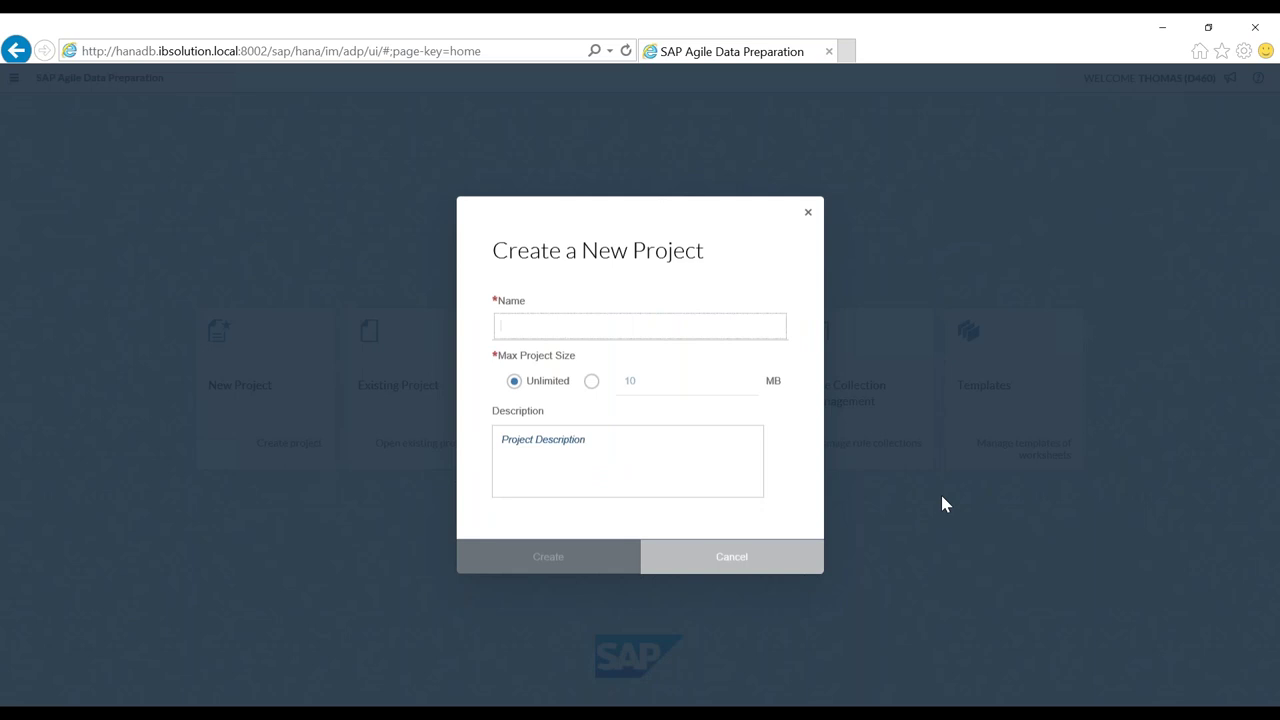
type("Webinar")
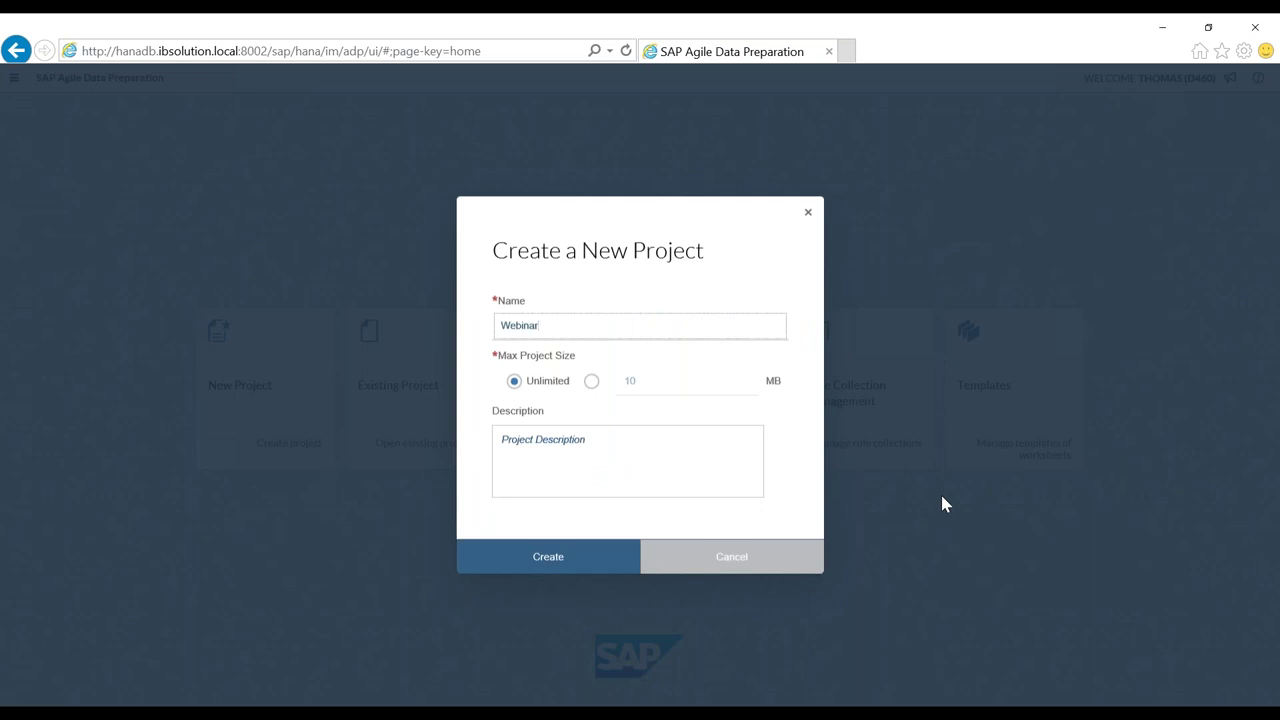
type("_Test_Projekt")
left_click(550, 562)
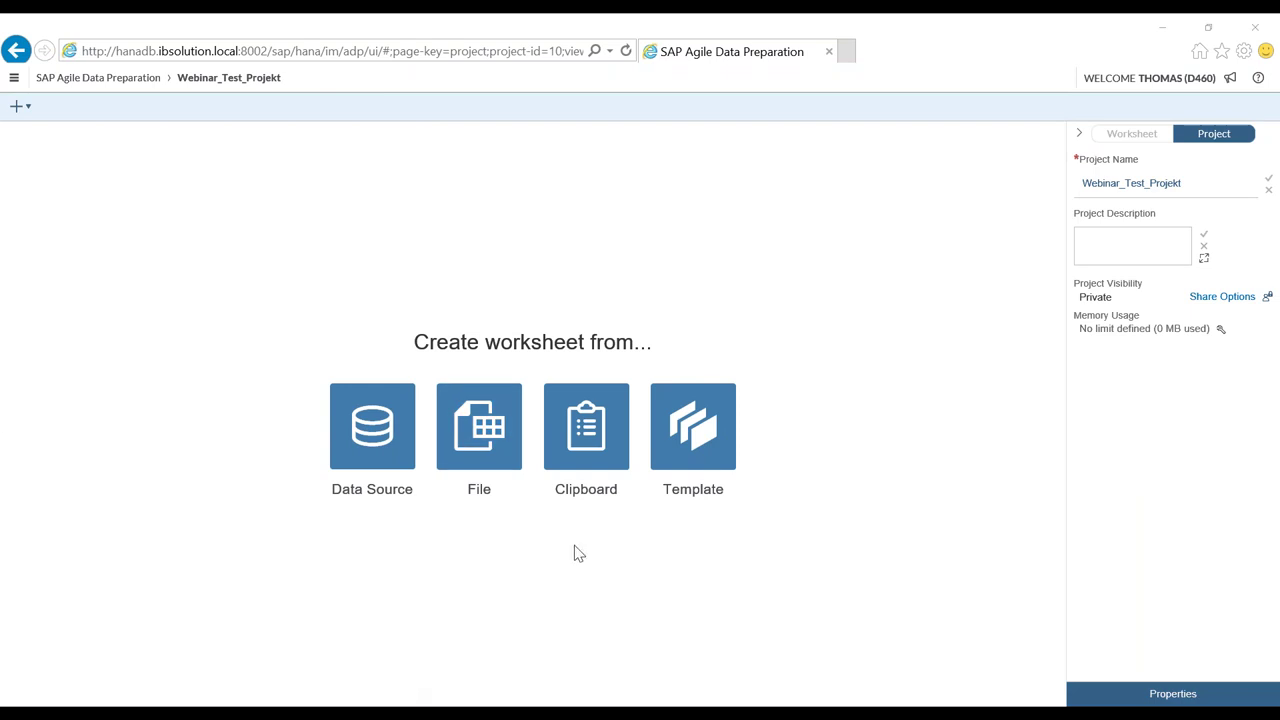
Step: Look through the data source categories available for a worksheet, including System and Saved Sources, without choosing a source
left_click(360, 432)
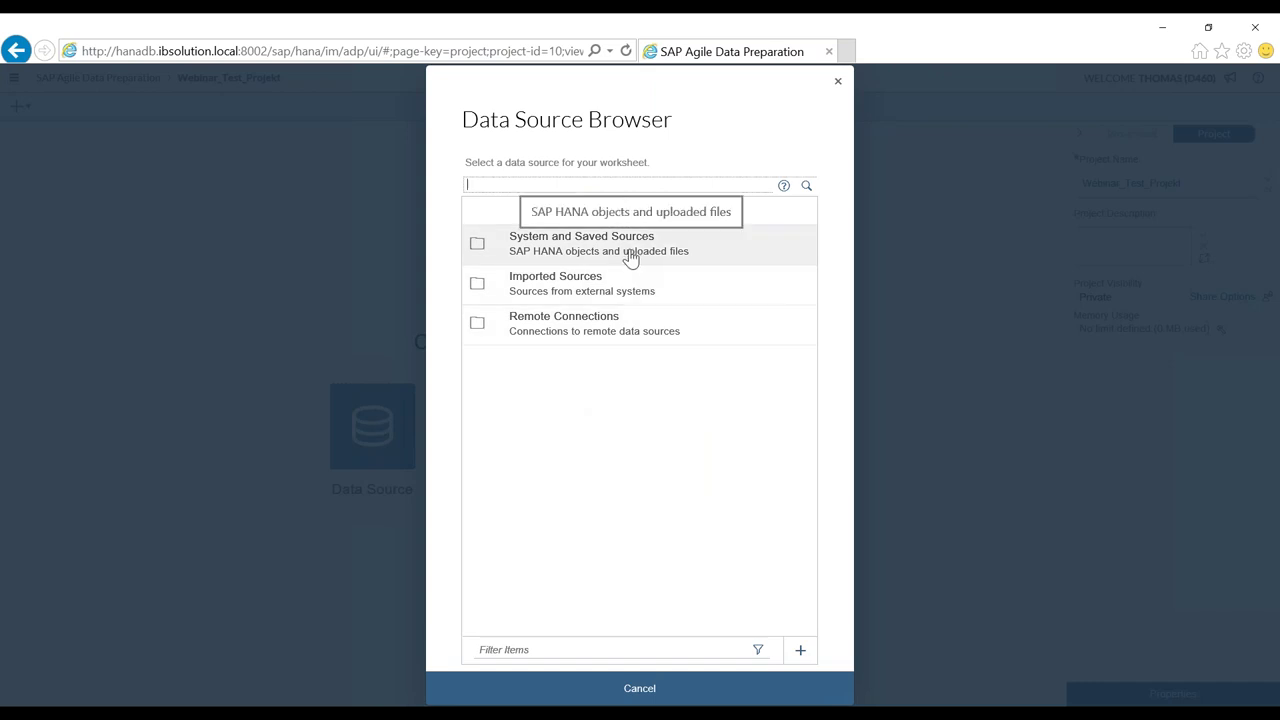
left_click(540, 335)
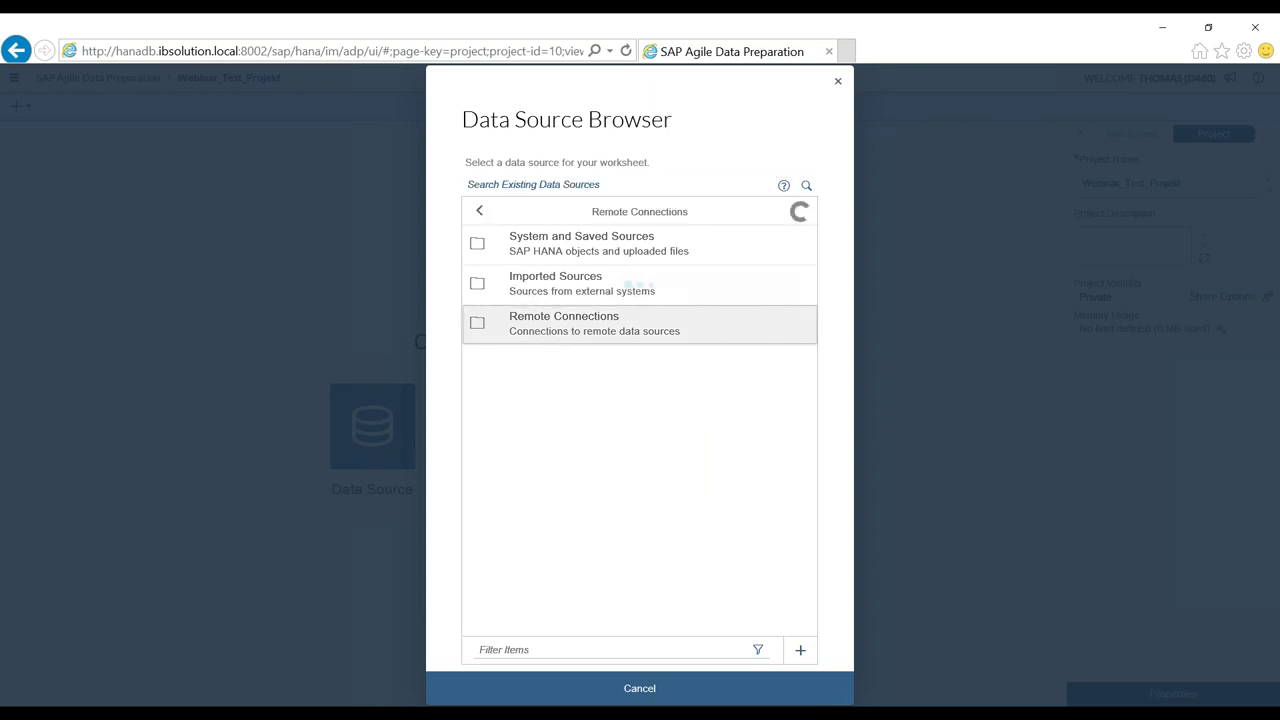
left_click(549, 300)
left_click(578, 256)
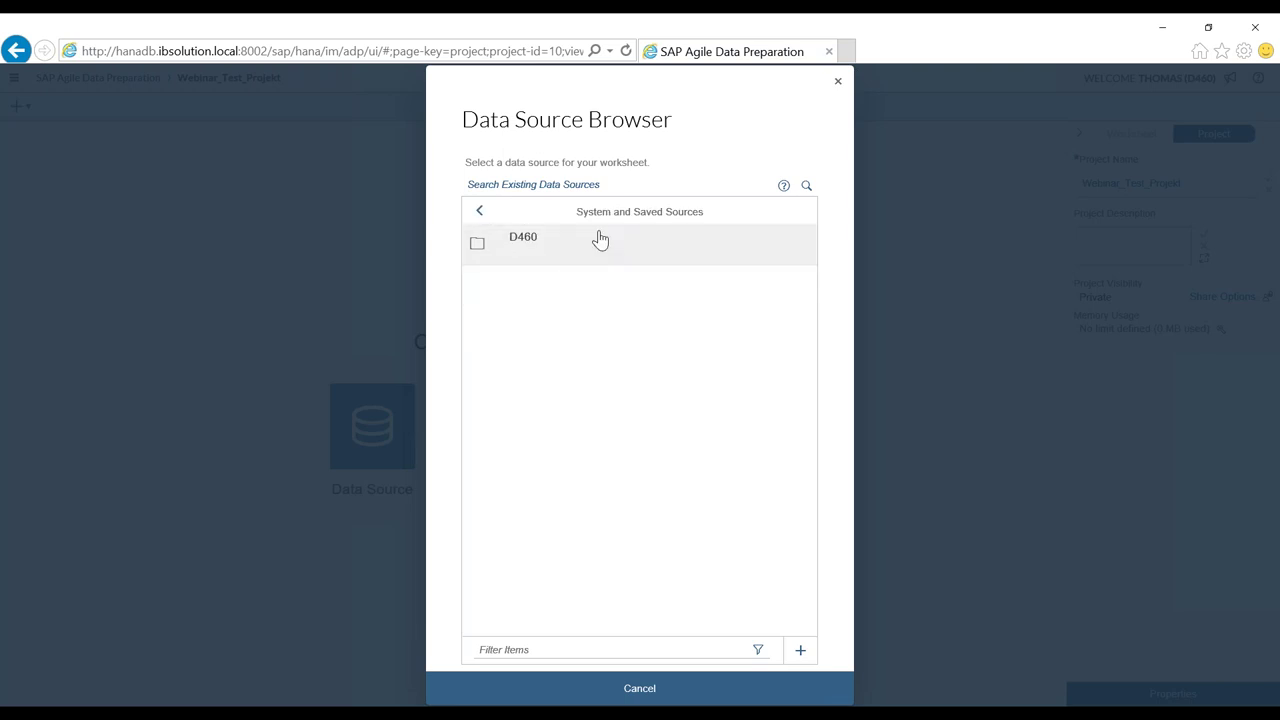
left_click_drag(529, 249, 517, 259)
left_click(479, 210)
left_click(632, 689)
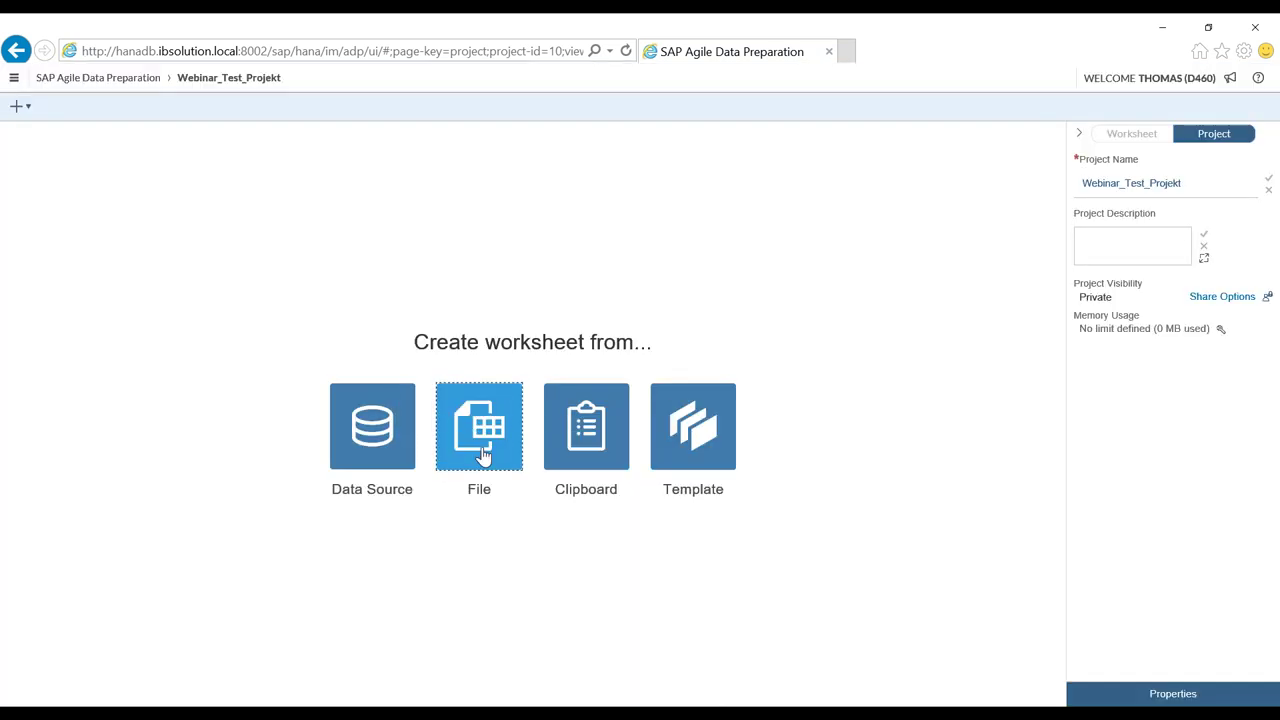
Step: Upload the BusinessPartnerInclDuplicates file with all columns, semicolon delimiter and first row as header, and create a worksheet from it
left_click(482, 455)
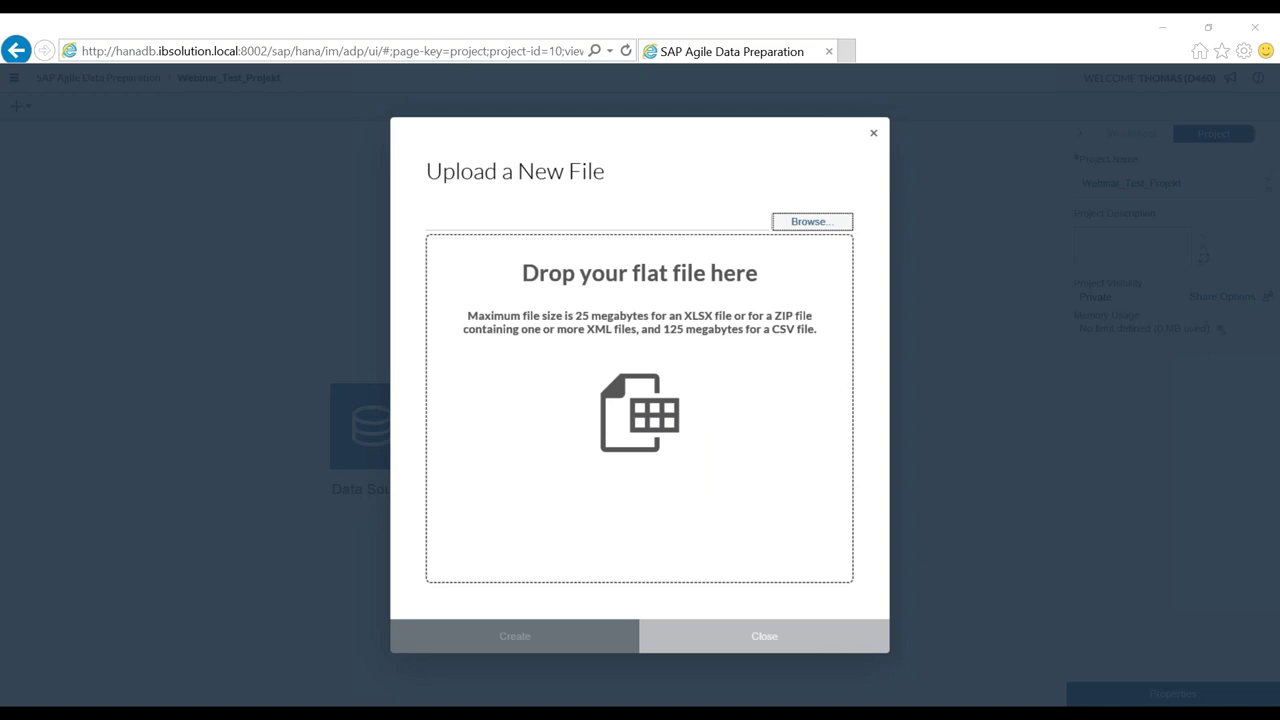
left_click_drag(1279, 690, 590, 380)
left_click_drag(1279, 660, 660, 395)
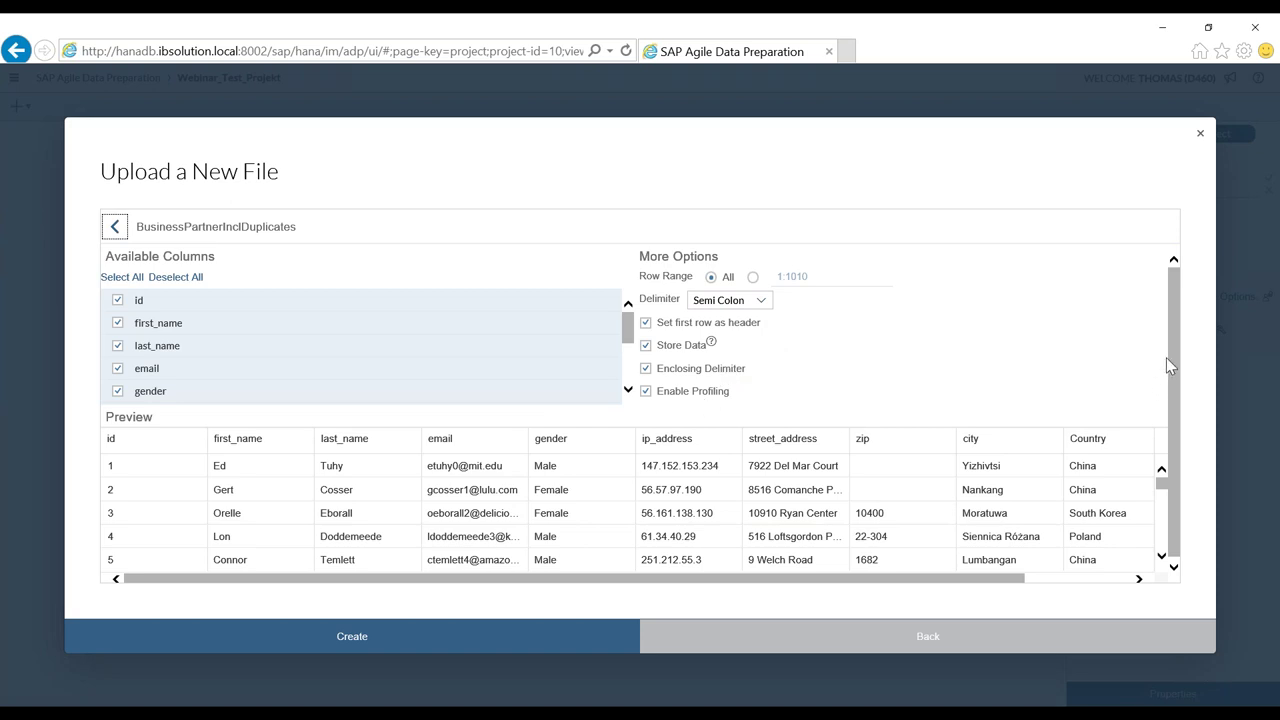
left_click(351, 637)
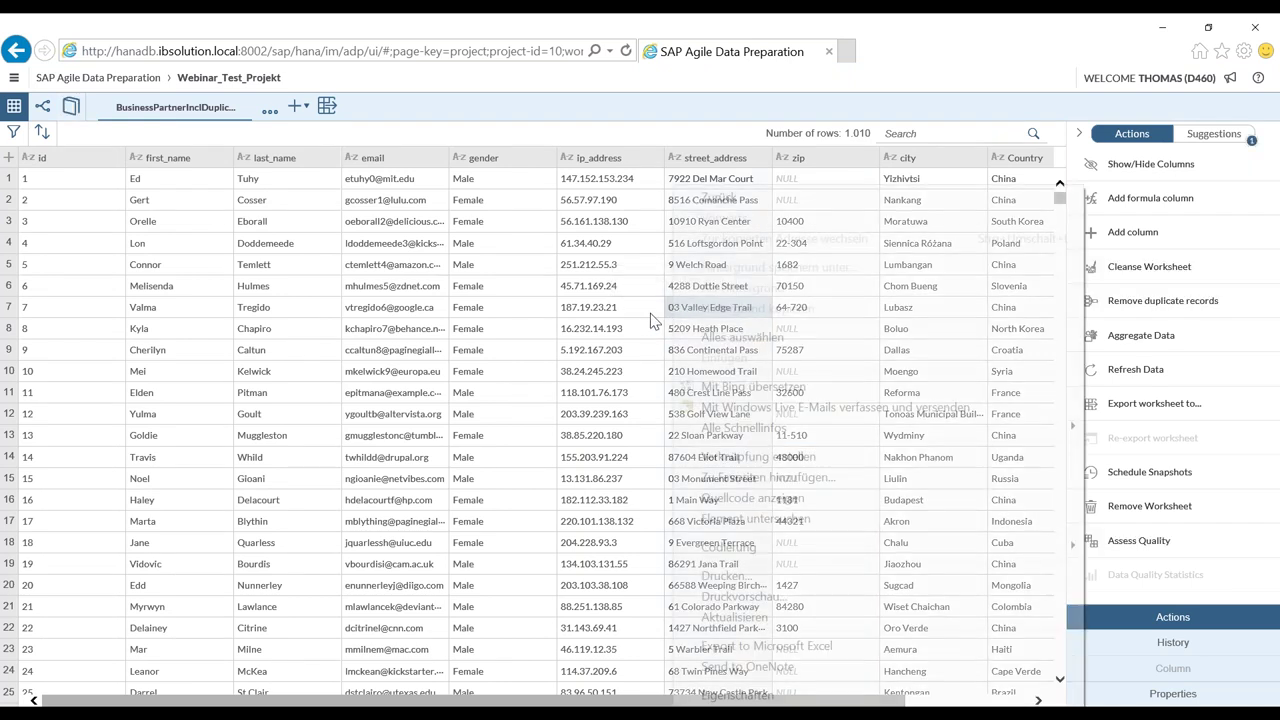
right_click(670, 310)
left_click(850, 74)
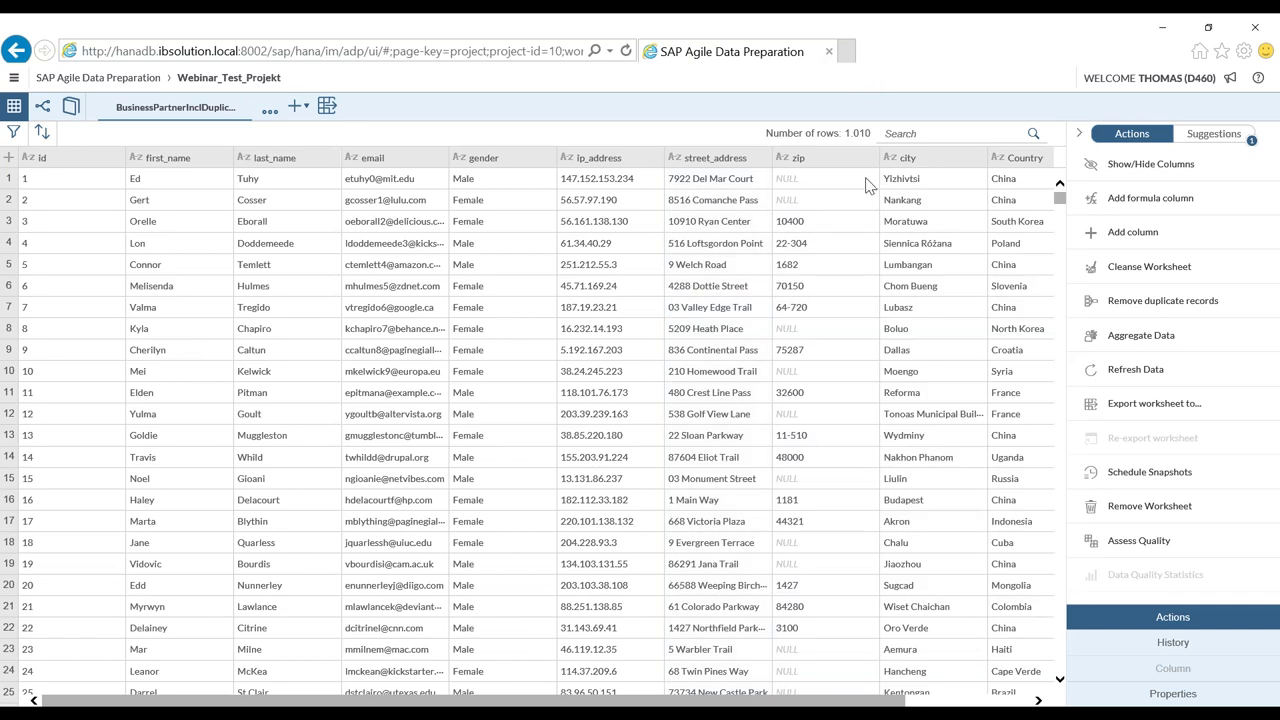
Step: Examine the content types, uniqueness and distinct values of the worksheet's columns in the data quality assessment without saving changes
left_click(1139, 545)
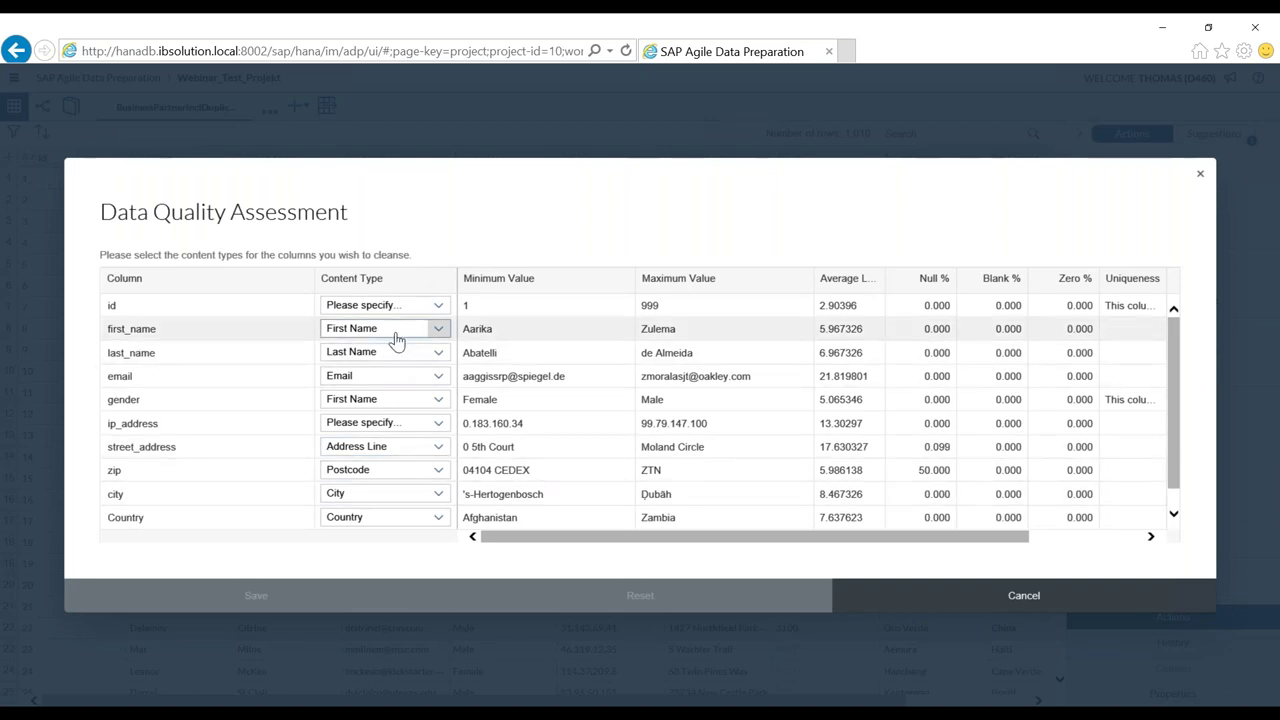
left_click(440, 306)
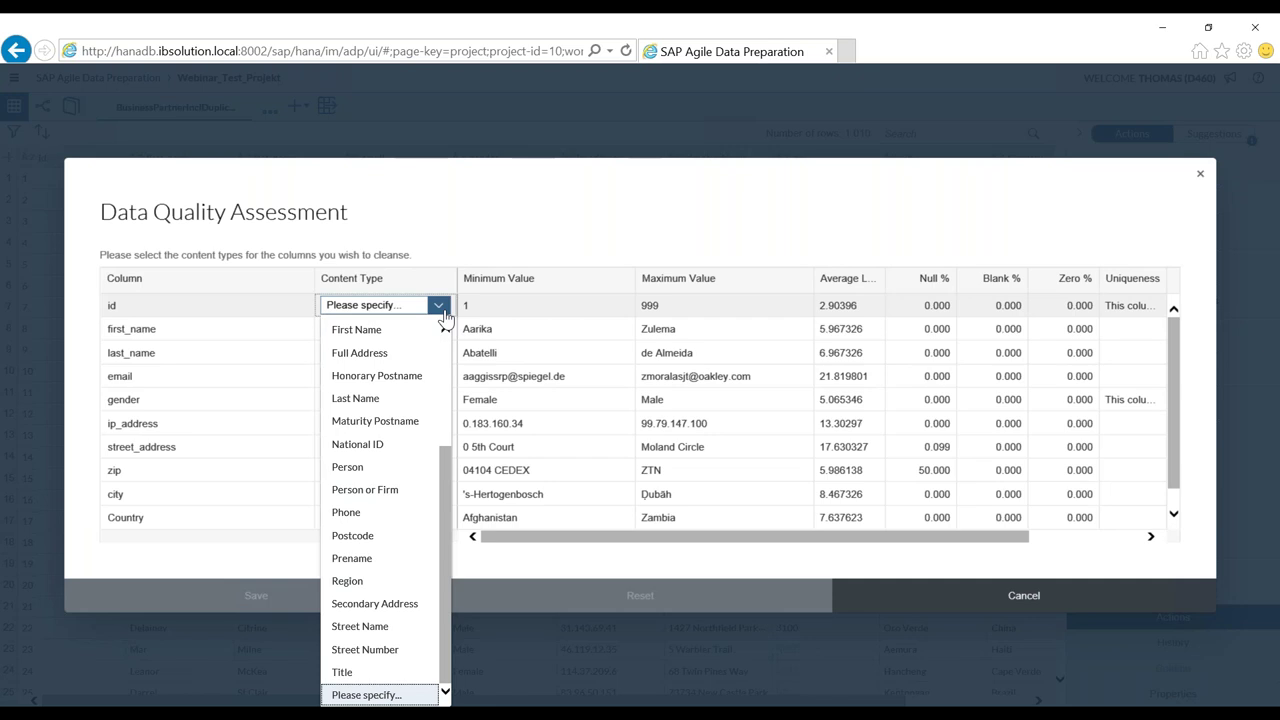
right_click(444, 316)
left_click(423, 220)
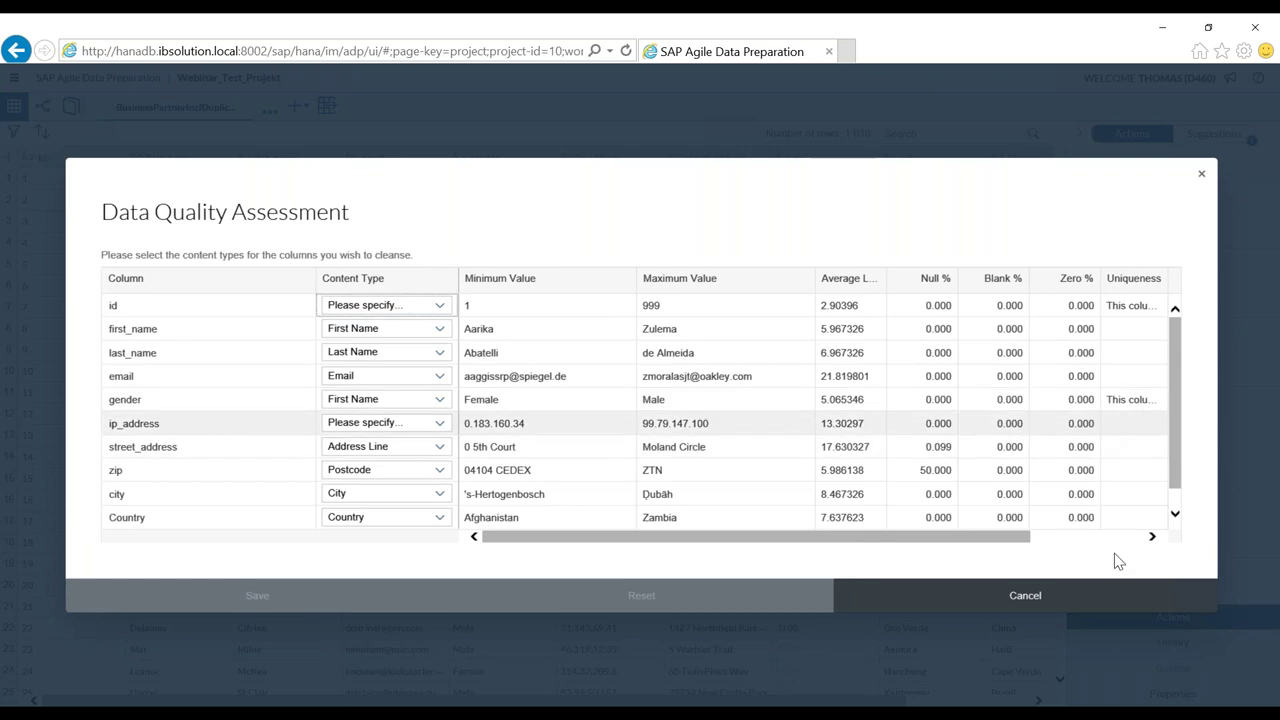
left_click(1090, 537)
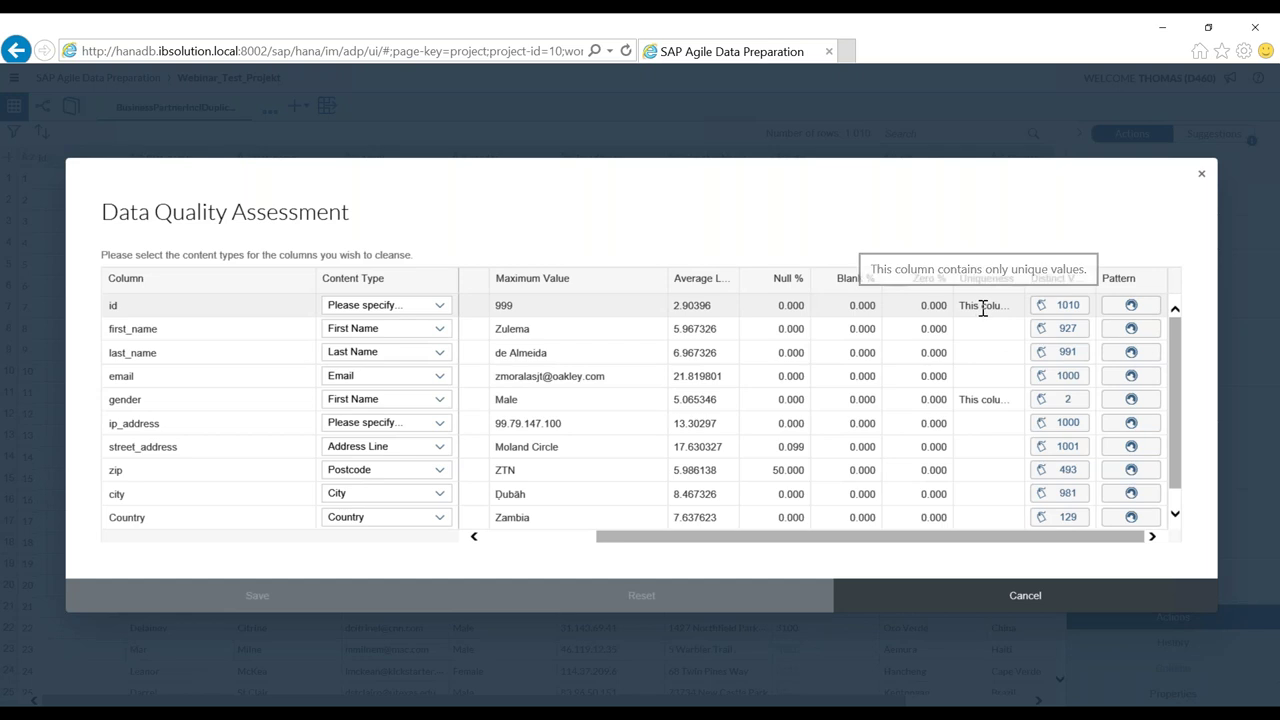
left_click(1000, 601)
left_click(1000, 600)
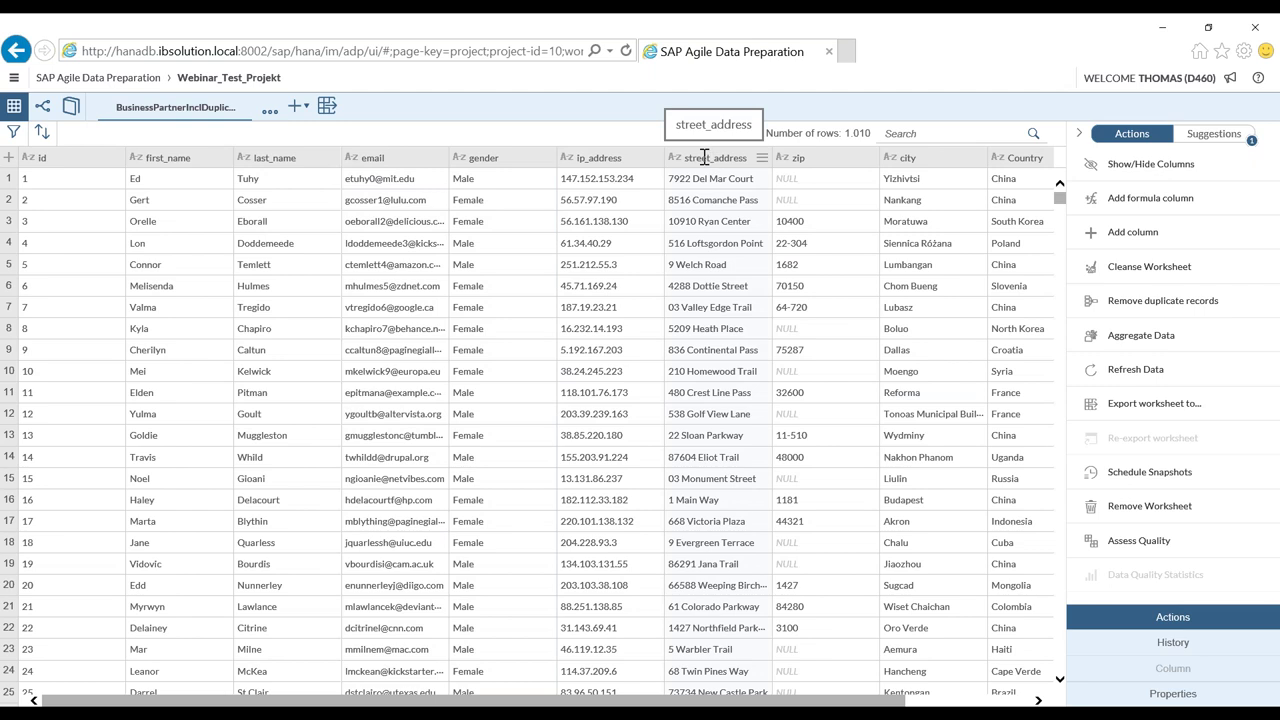
Step: Examine the distinct value distributions of the street_address and gender columns
left_click(762, 162)
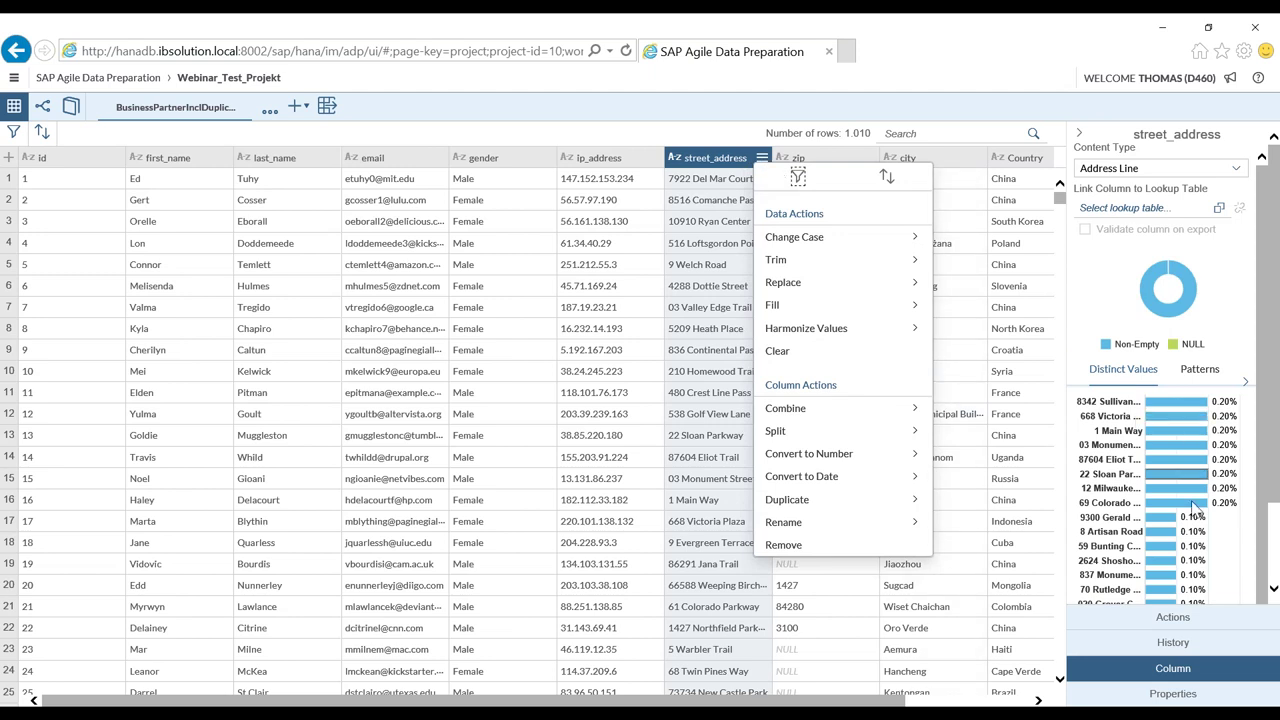
left_click(517, 168)
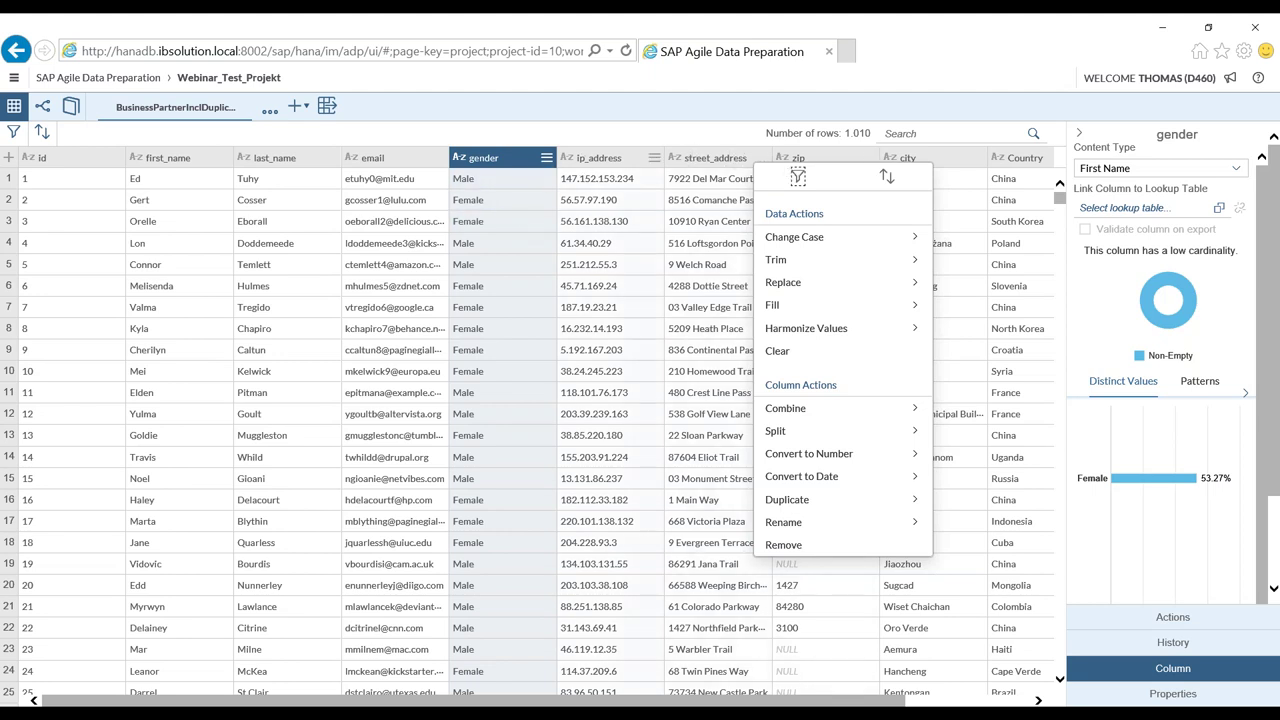
left_click(716, 160)
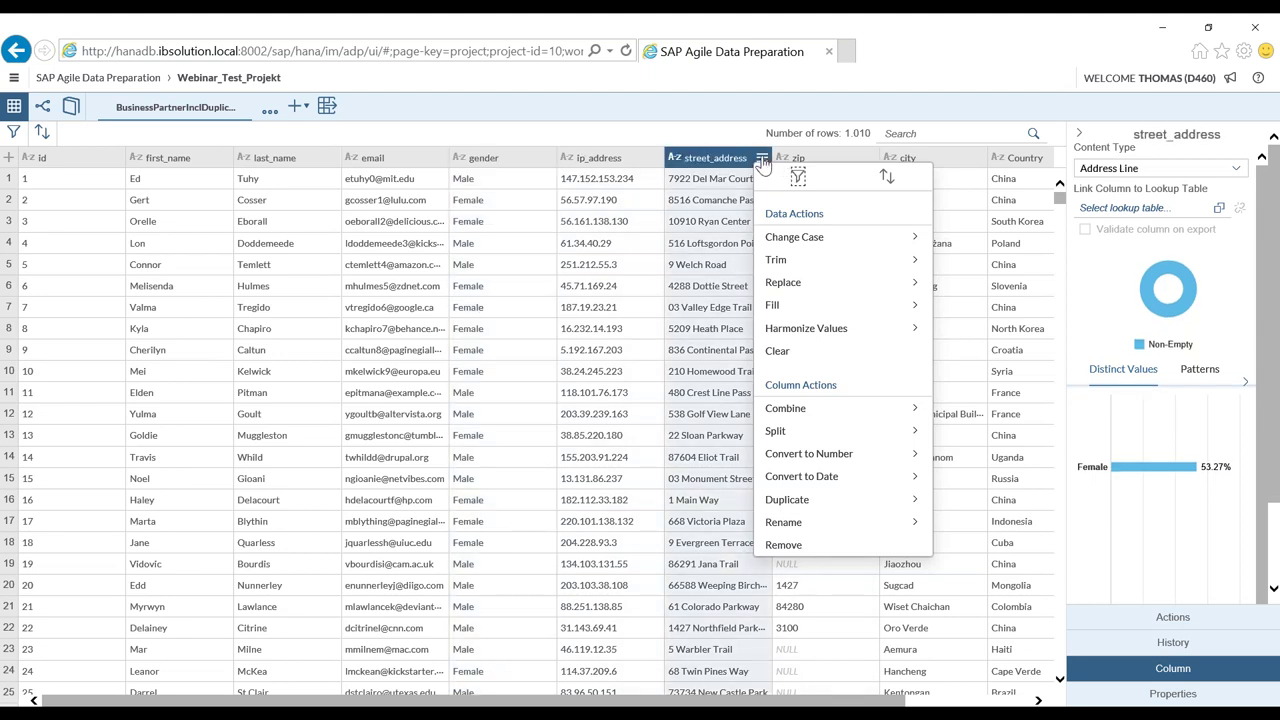
Step: Review the Change Case, Trim, Replace and Fill options for the street_address column without applying any of them
left_click(762, 162)
left_click(762, 166)
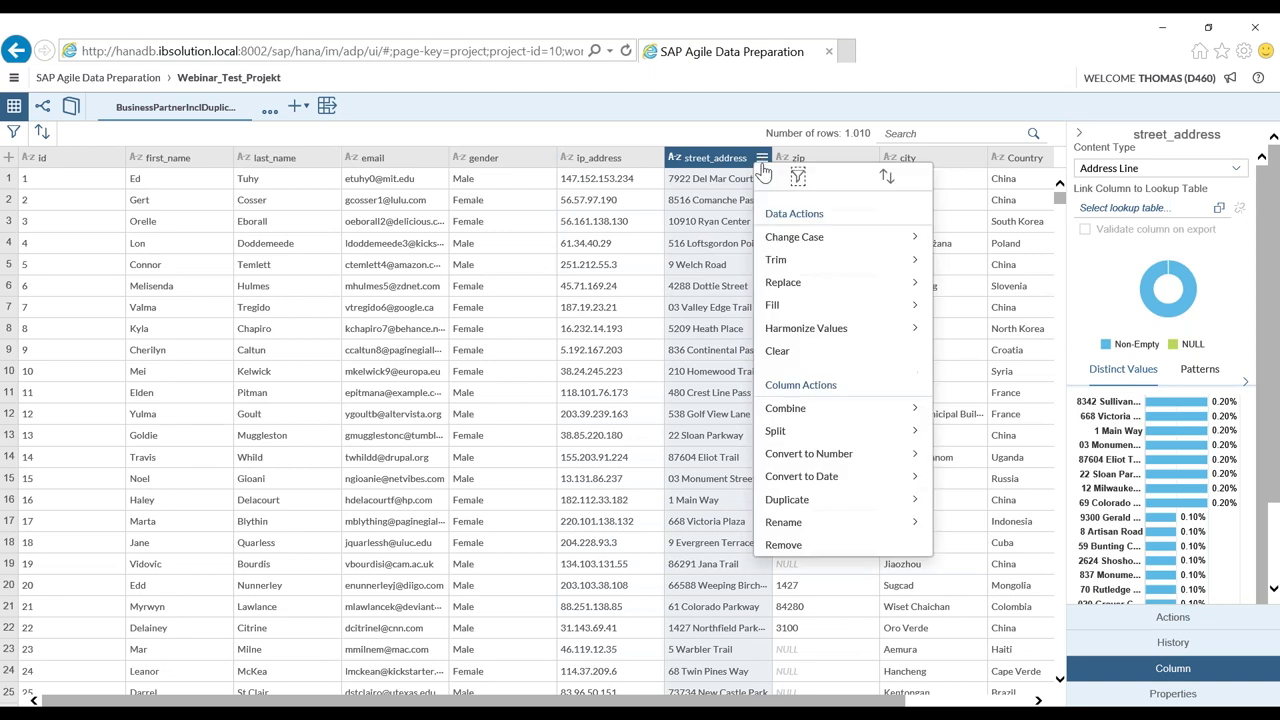
left_click(810, 246)
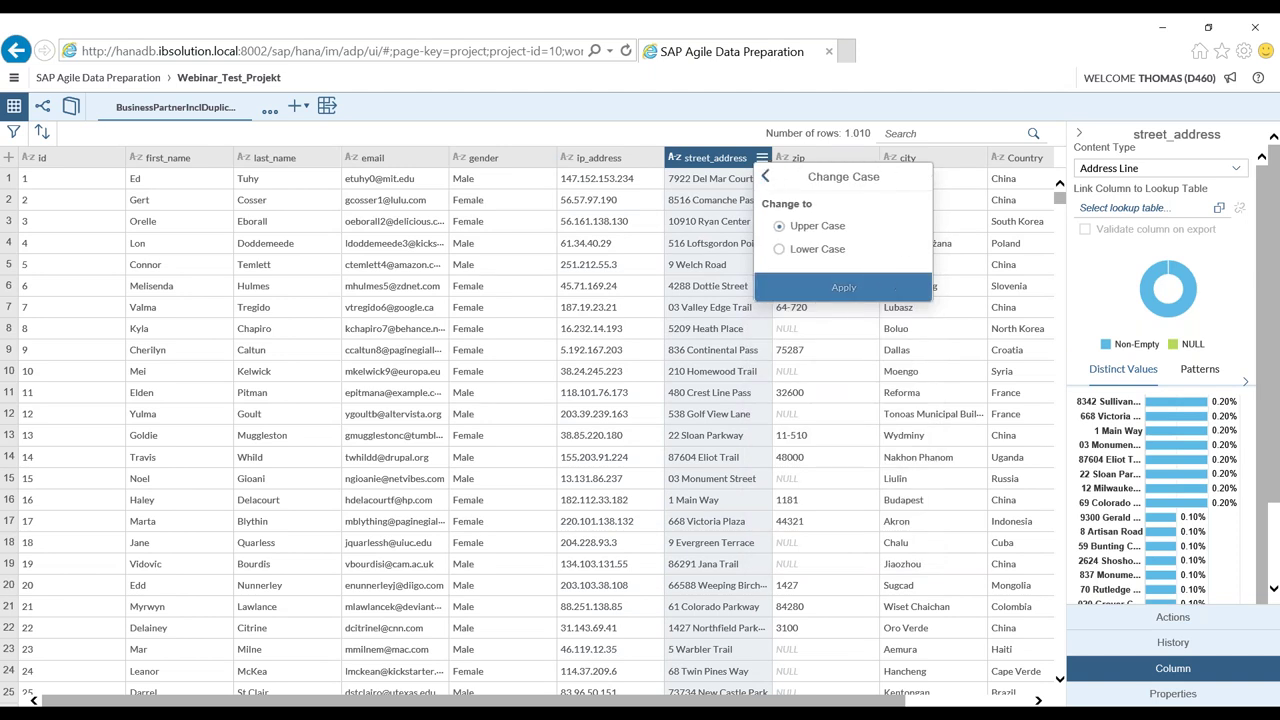
left_click(764, 177)
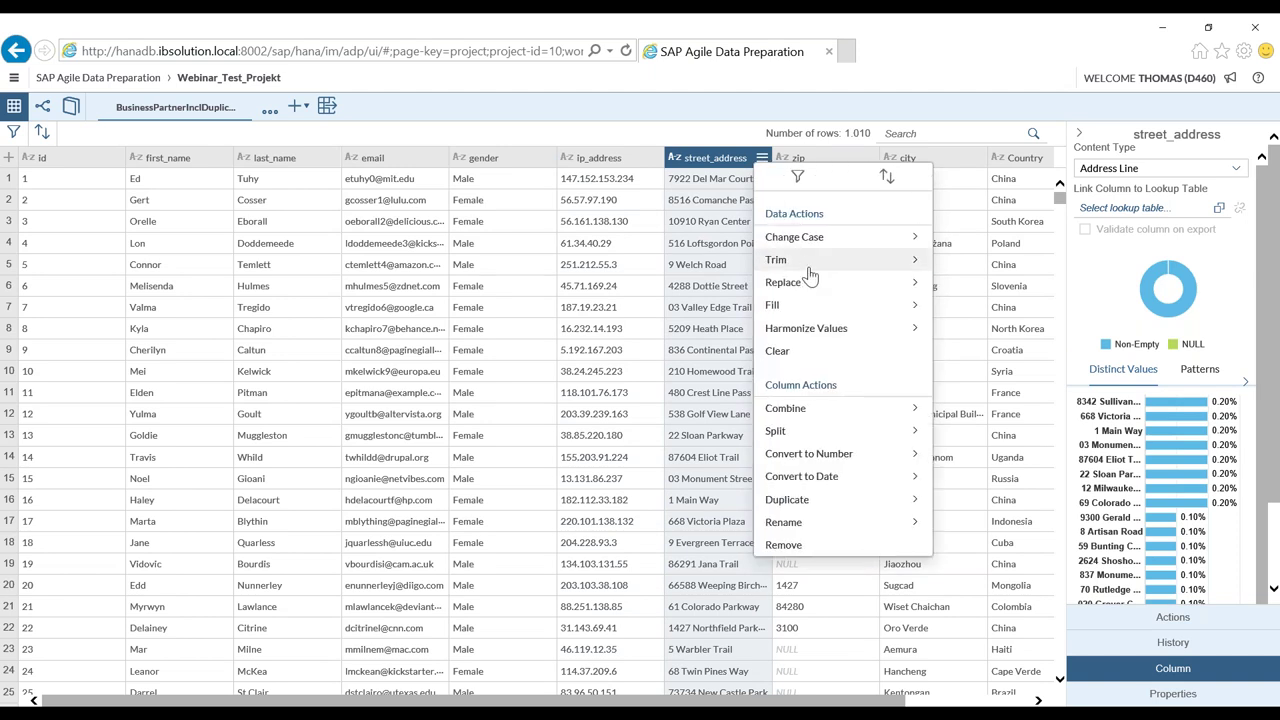
left_click(804, 265)
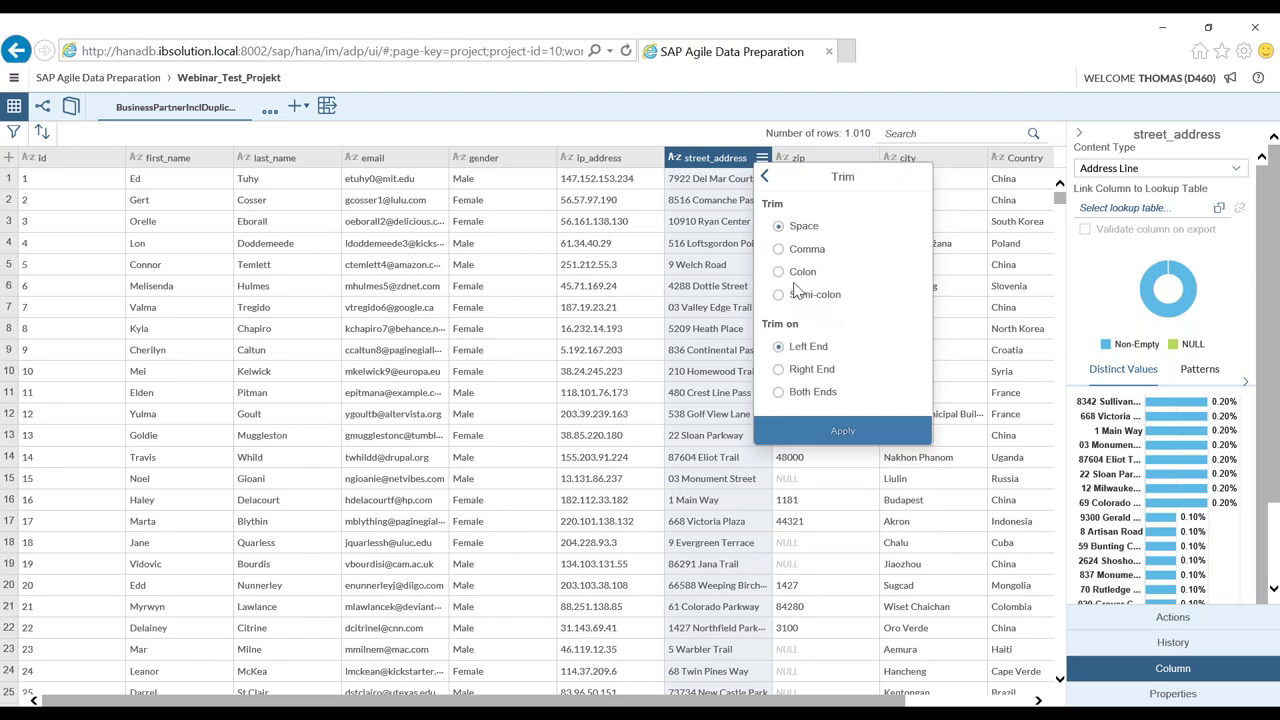
left_click(765, 183)
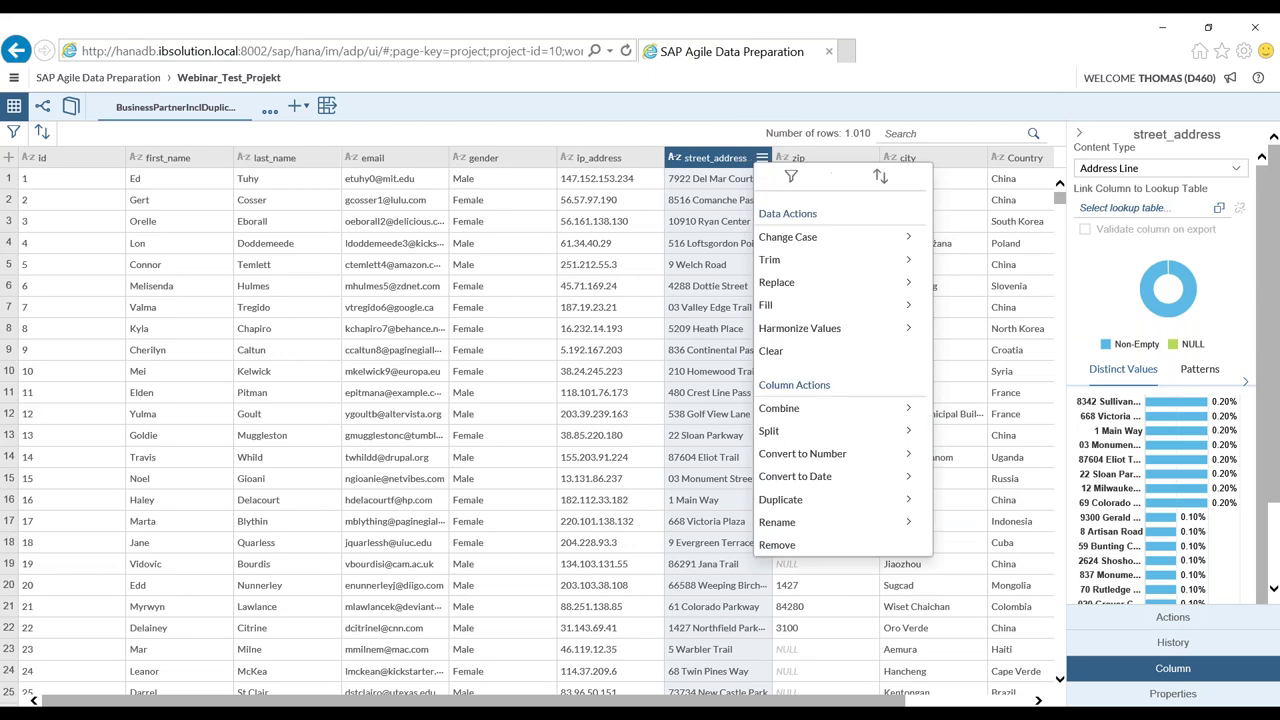
left_click(838, 288)
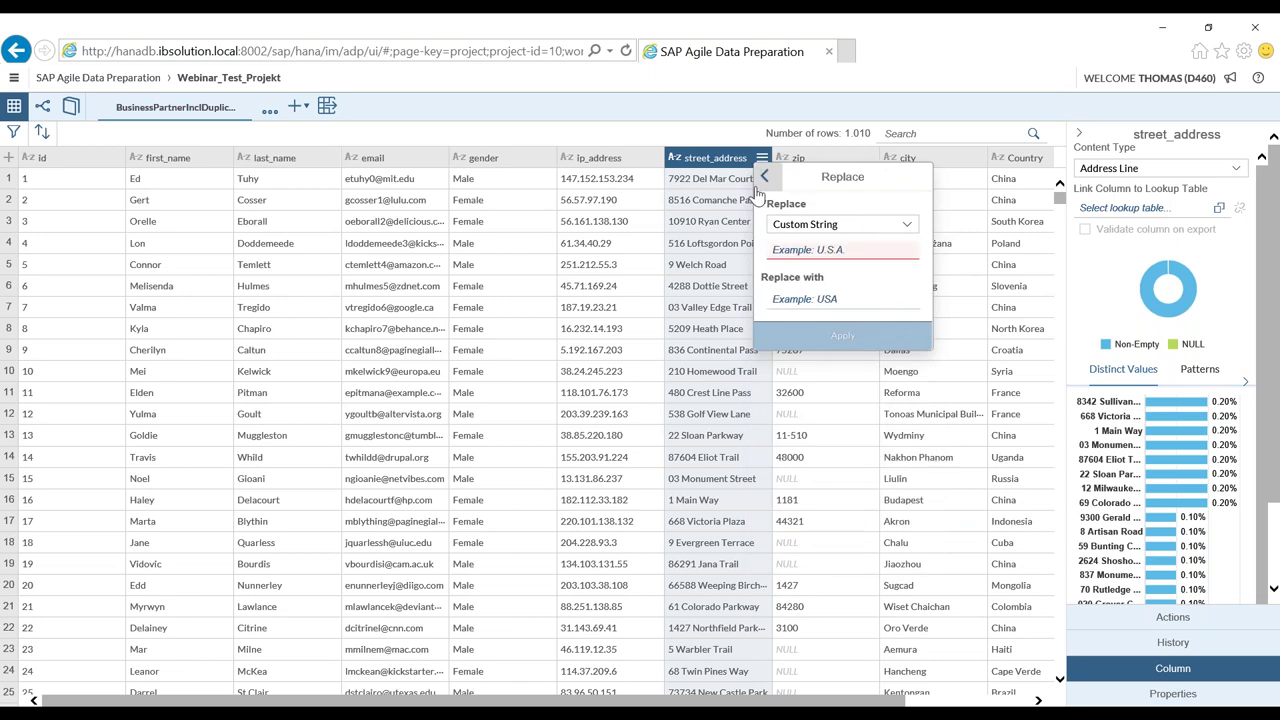
left_click(768, 178)
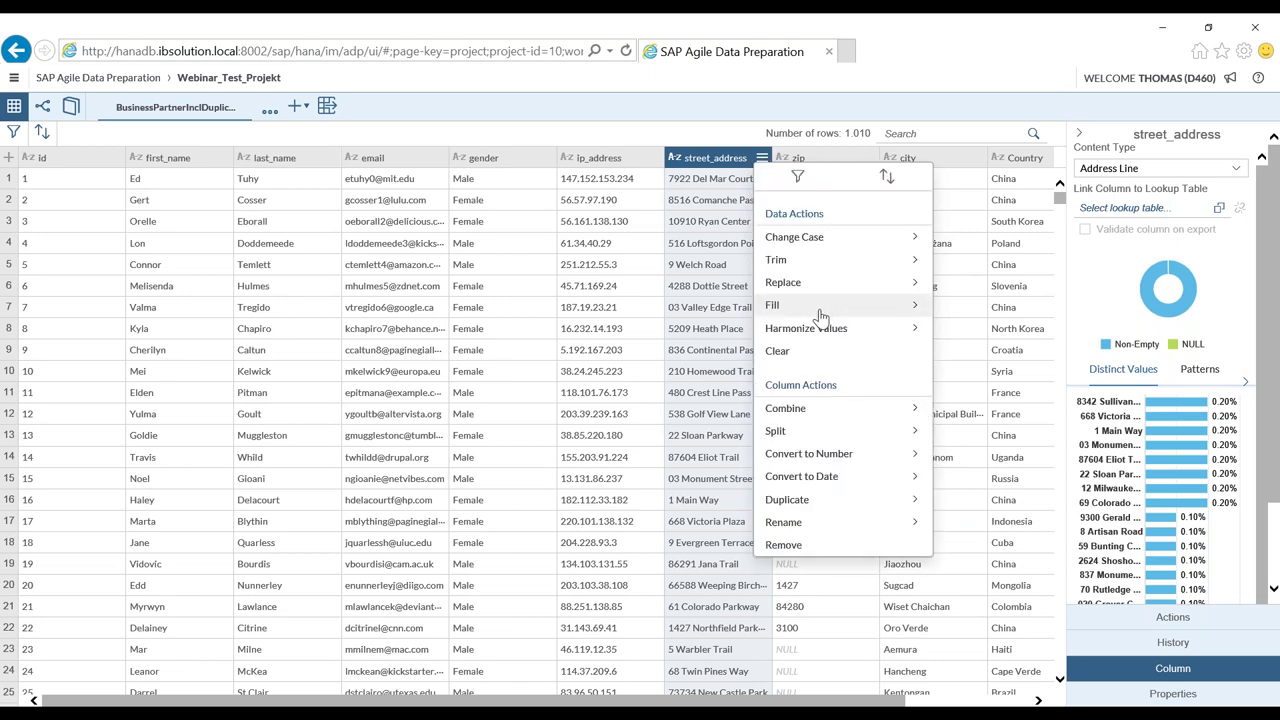
left_click(818, 308)
left_click(768, 178)
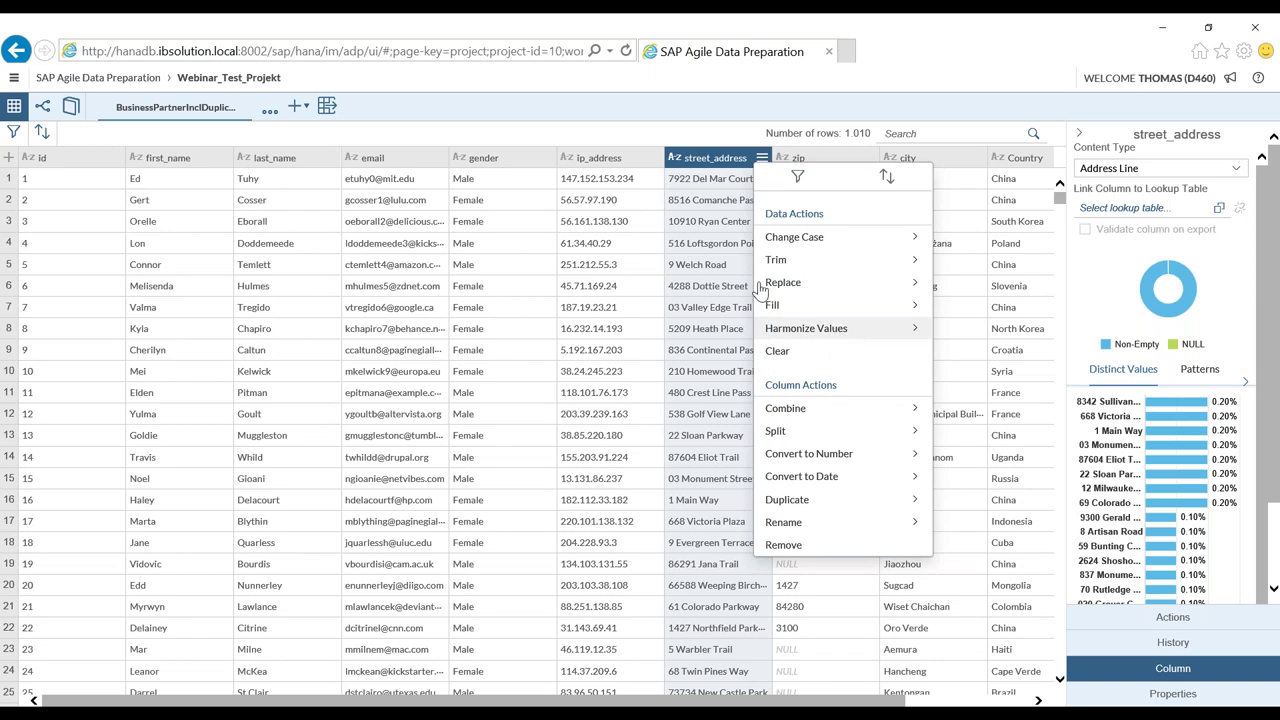
Step: Change the gender value in row 3 to FEMALE
left_click(484, 223)
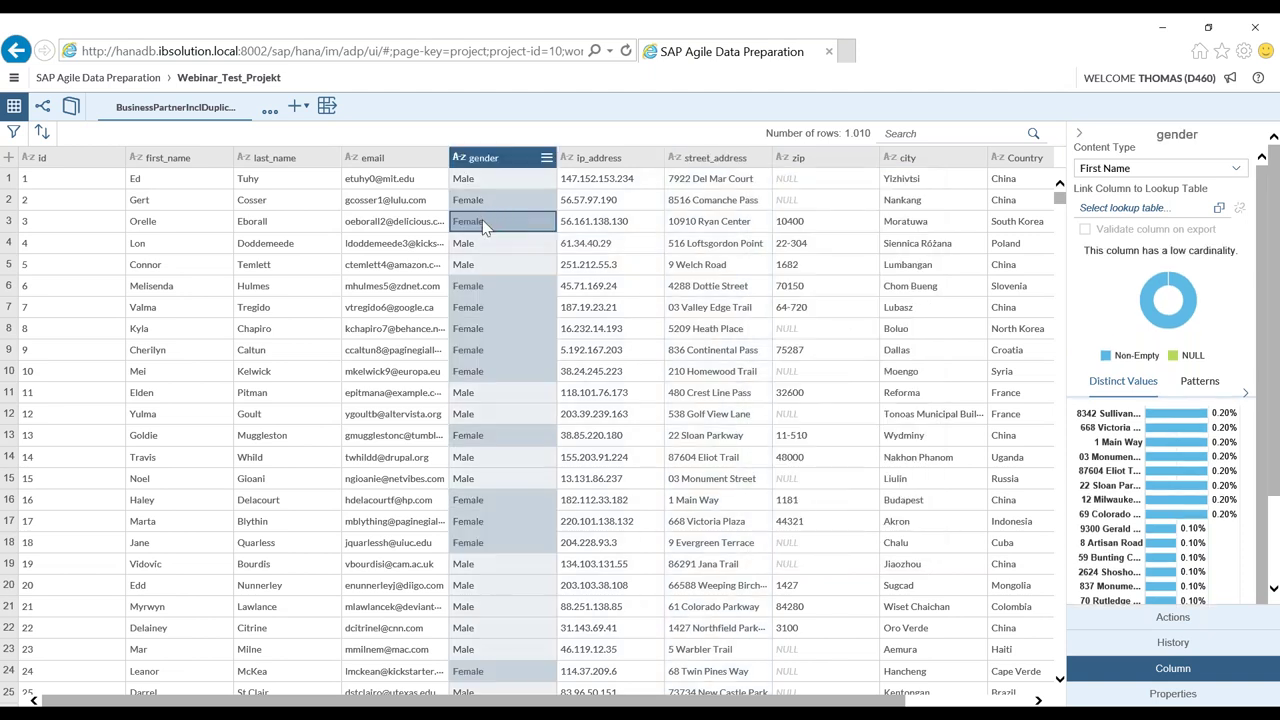
left_click(484, 223)
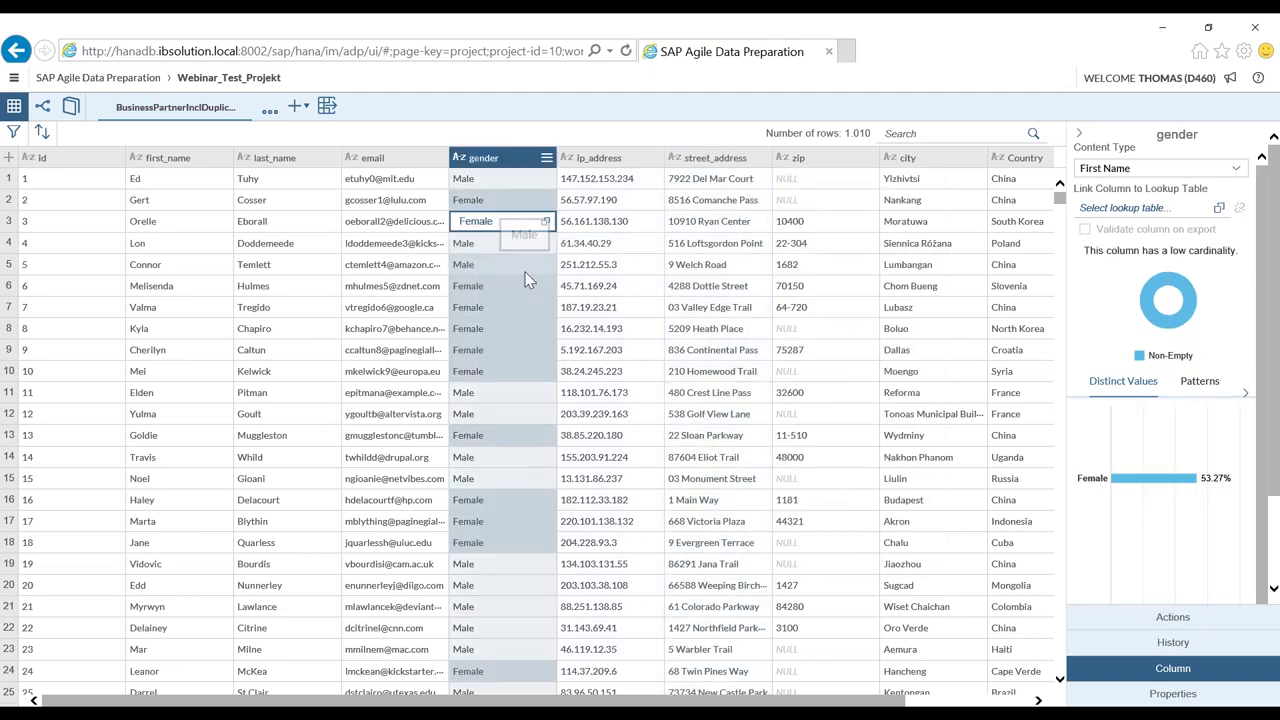
key("ctrl+f")
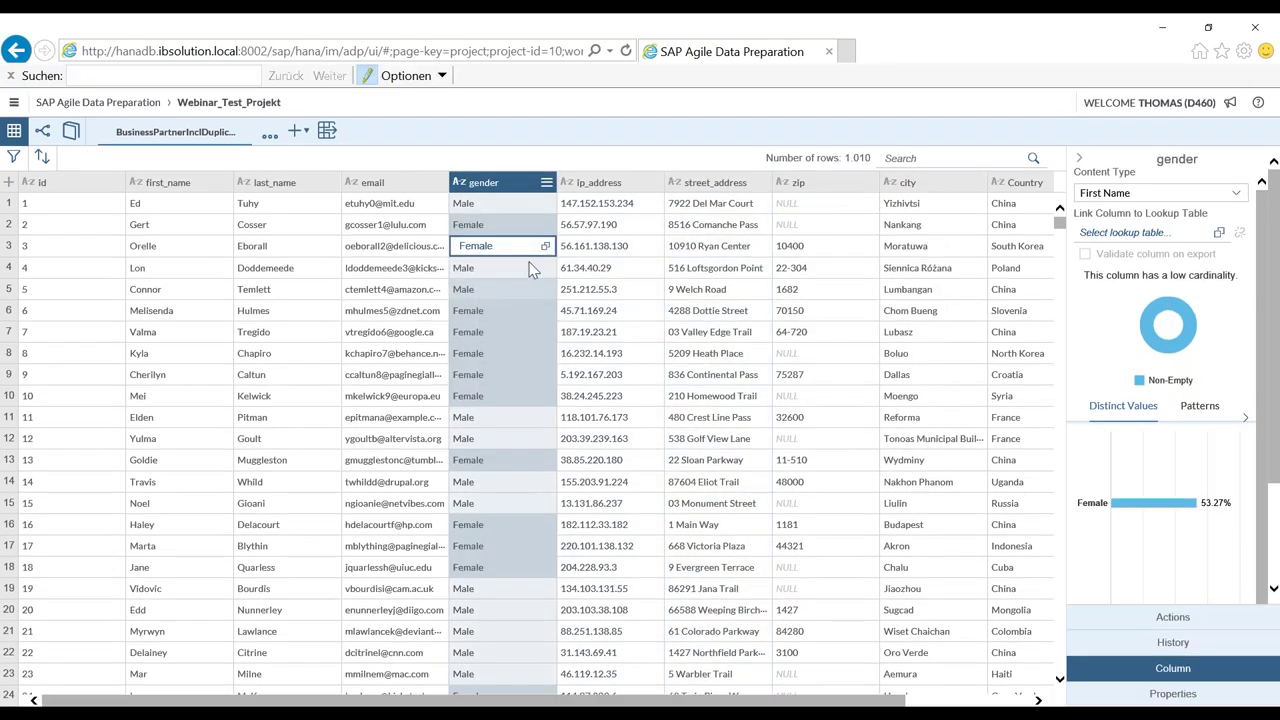
left_click_drag(512, 245, 436, 245)
type("F")
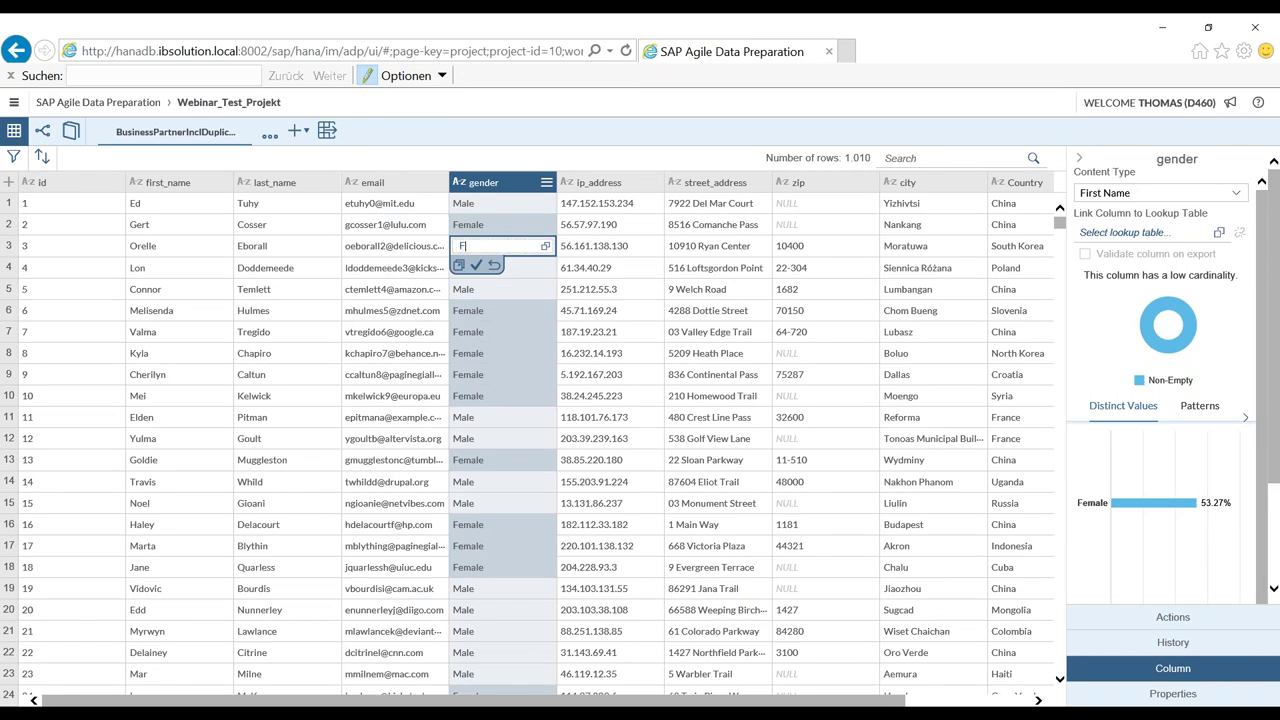
type("EMALE")
key("Return")
left_click(503, 297)
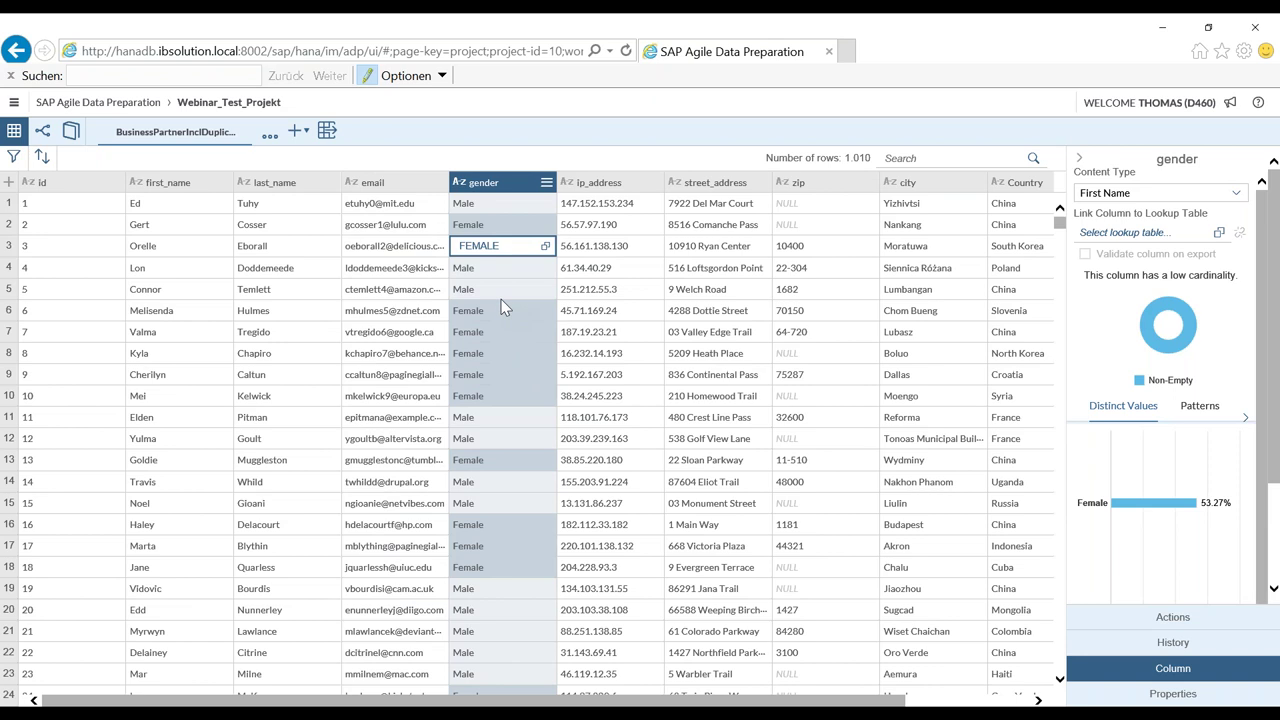
Step: Harmonize the values FEMALE and Female in the gender column to Female
left_click(546, 184)
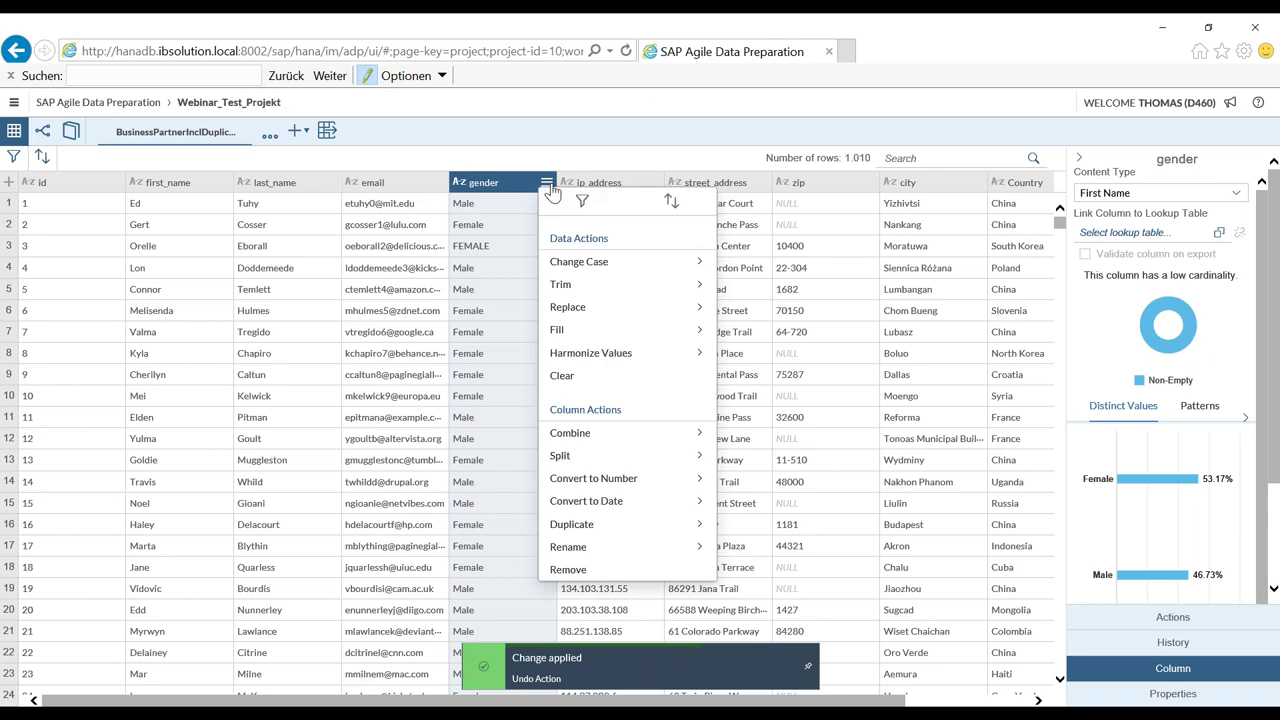
left_click(606, 355)
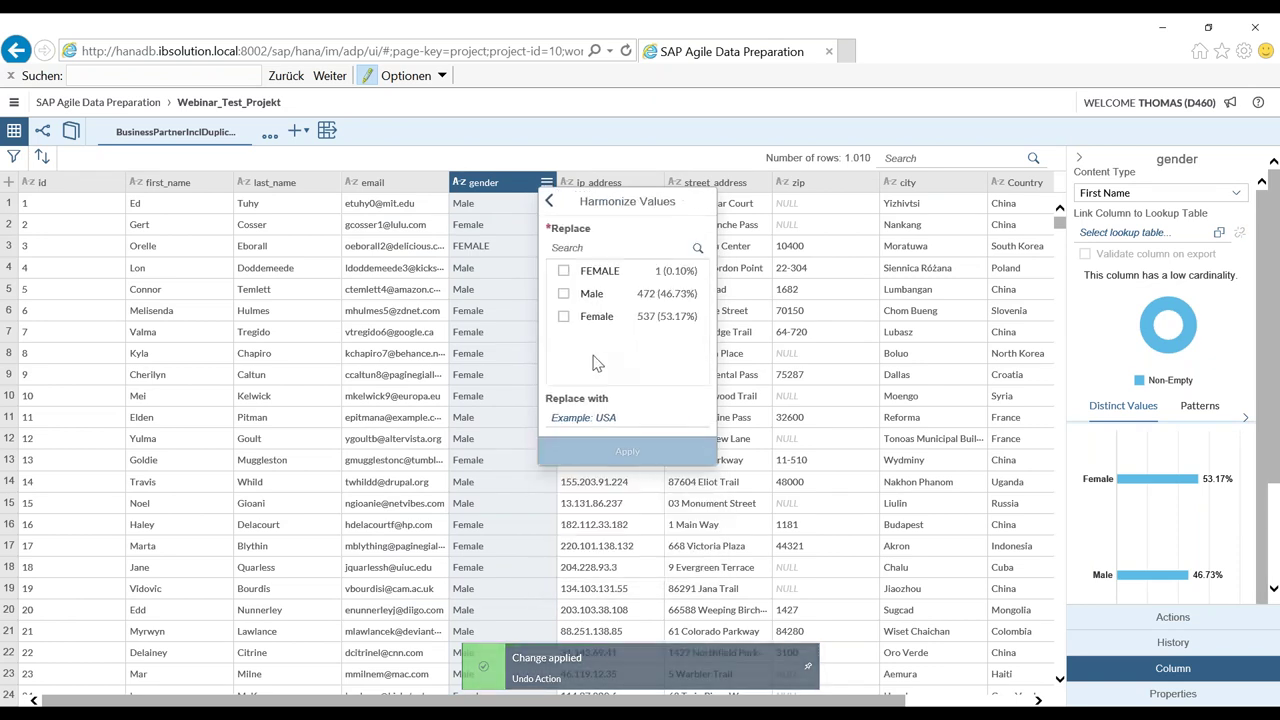
left_click_drag(565, 277, 566, 280)
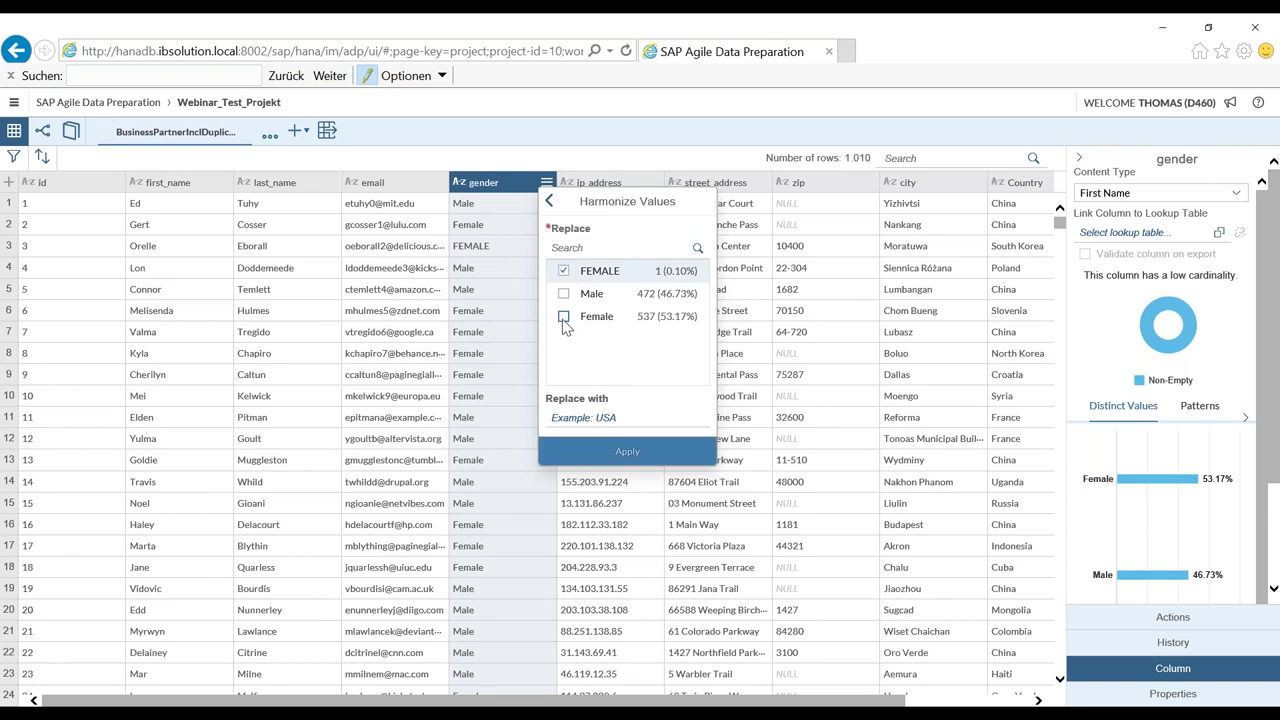
left_click(563, 316)
left_click(573, 419)
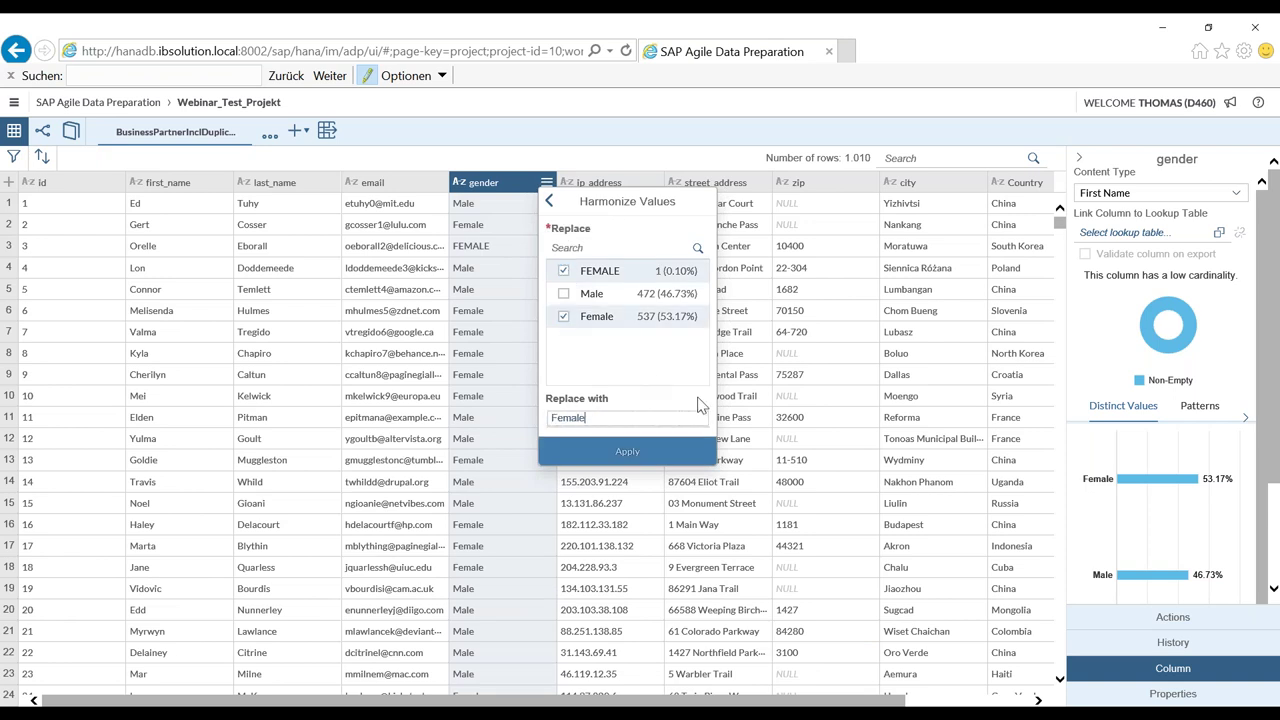
type("Female")
key("Return")
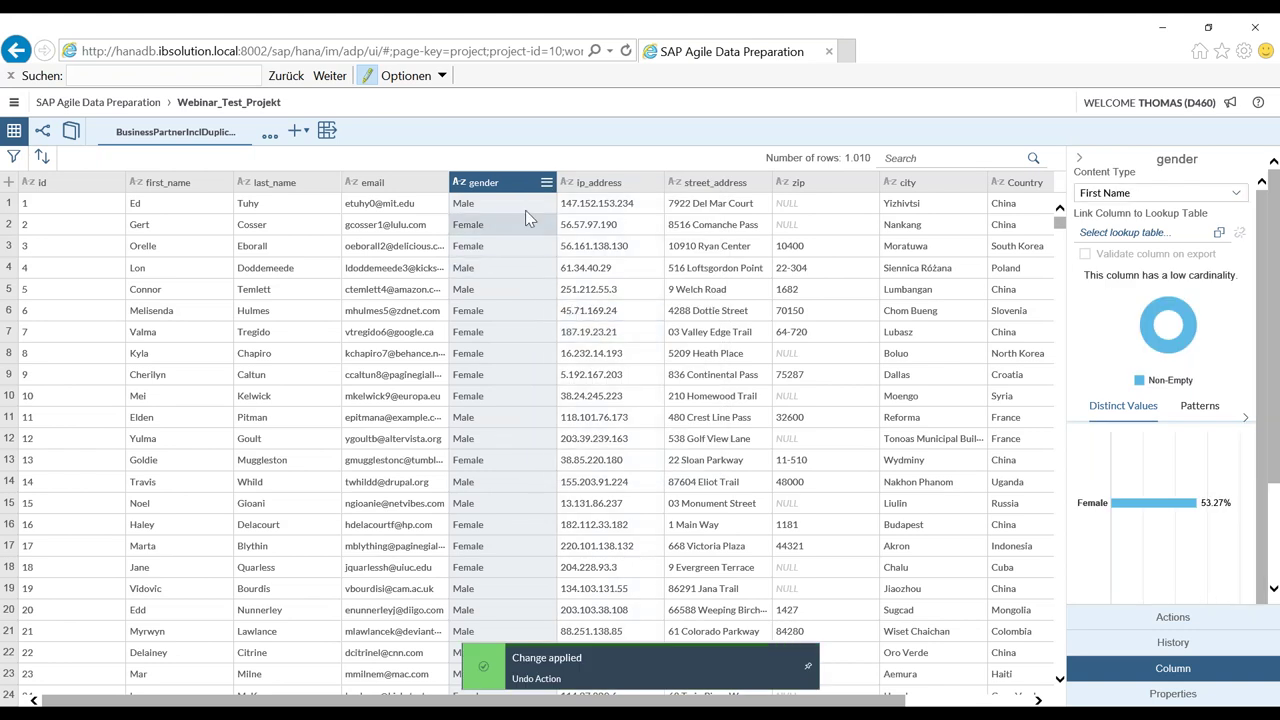
Step: Review the data and column actions for the gender column, including the Combine options, without applying any of them
left_click(546, 183)
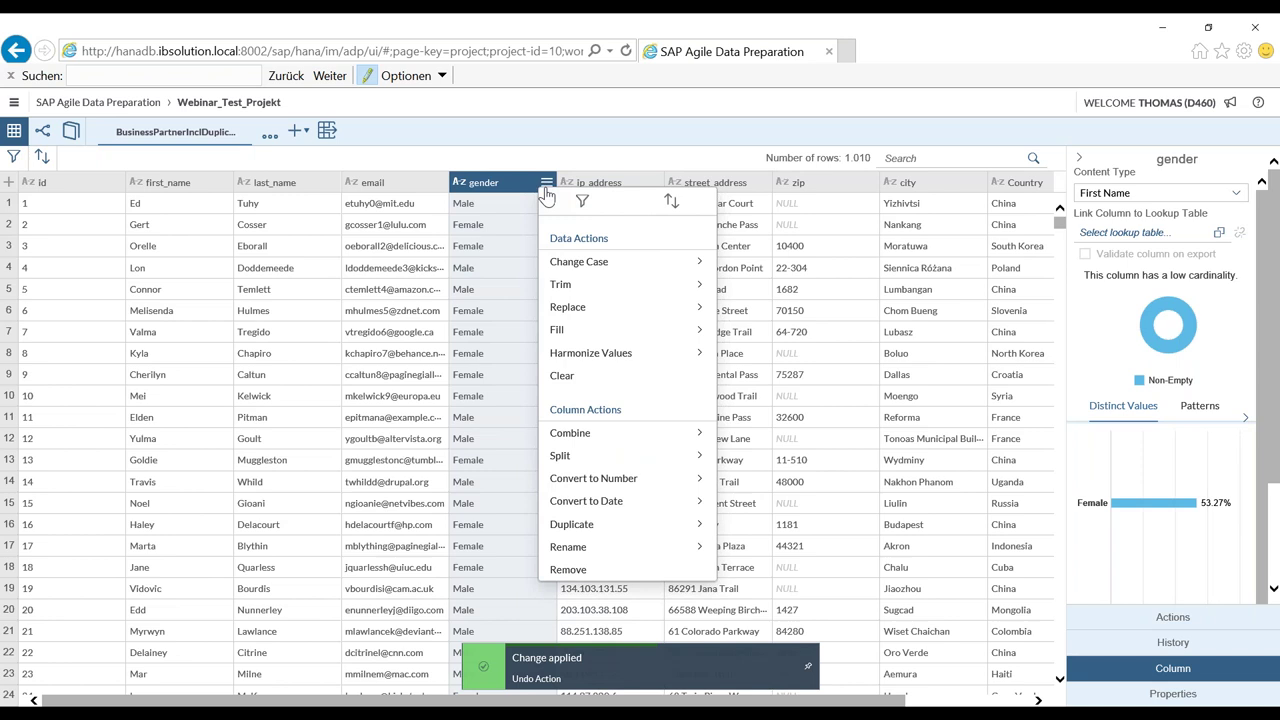
left_click(630, 438)
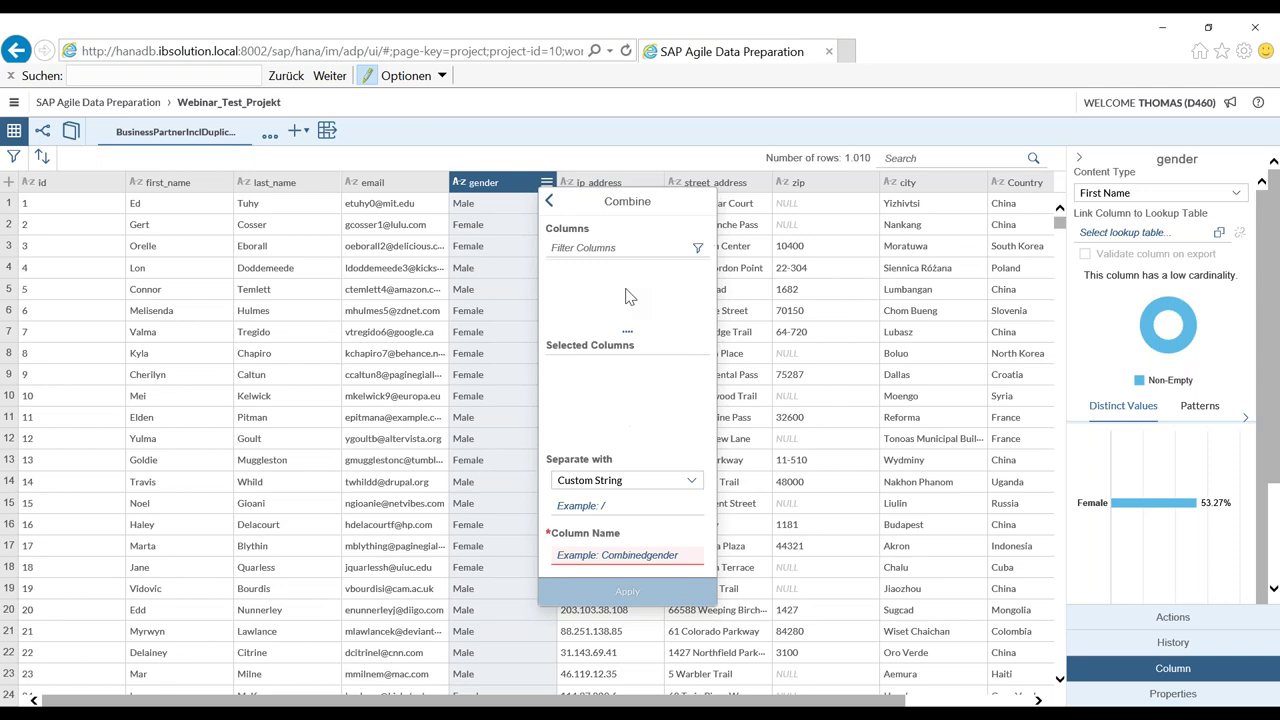
left_click(552, 204)
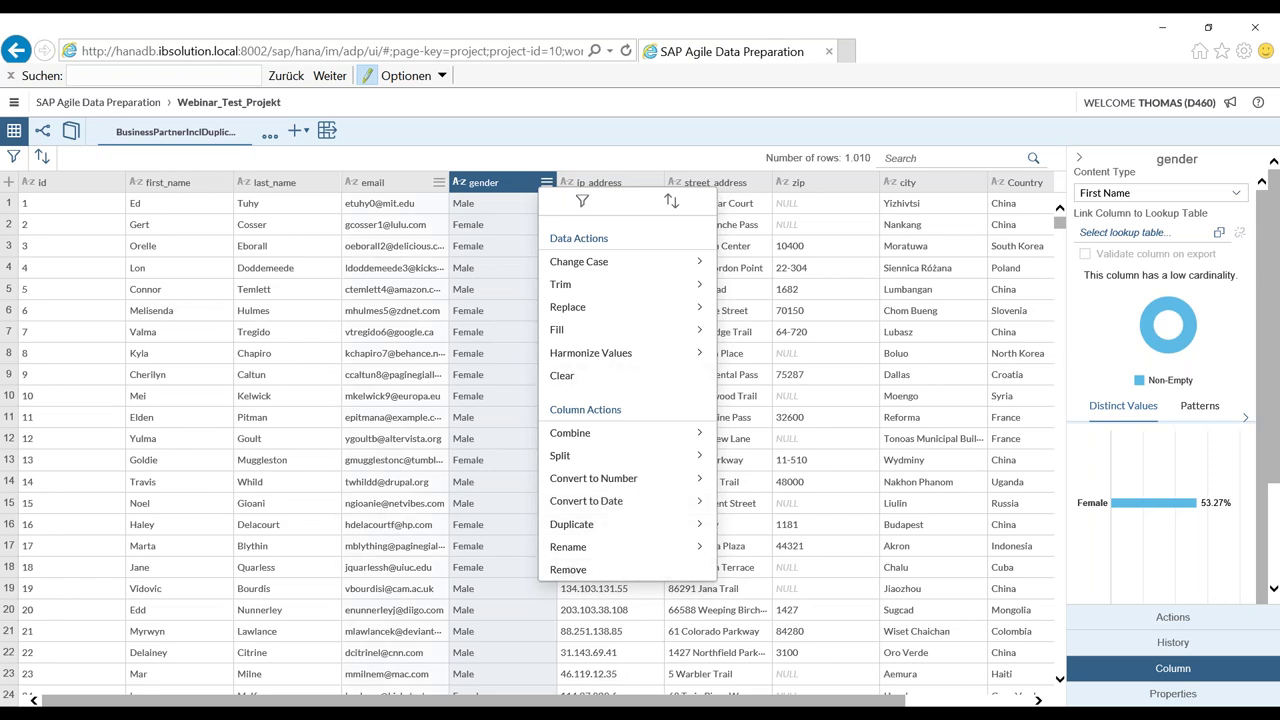
left_click(500, 172)
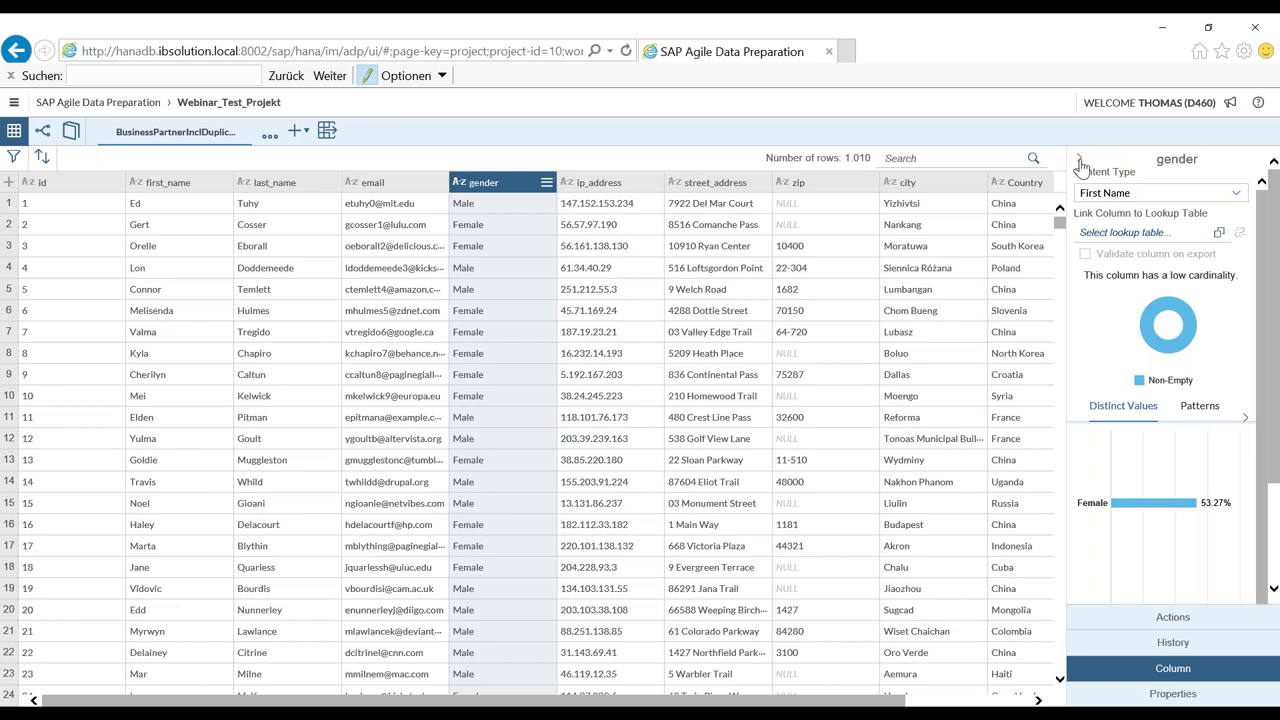
Step: Review the worksheet's change history and its download as BusinessPartnerInclDuplicates.hdbflowgraph without opening or saving the file
left_click(1173, 648)
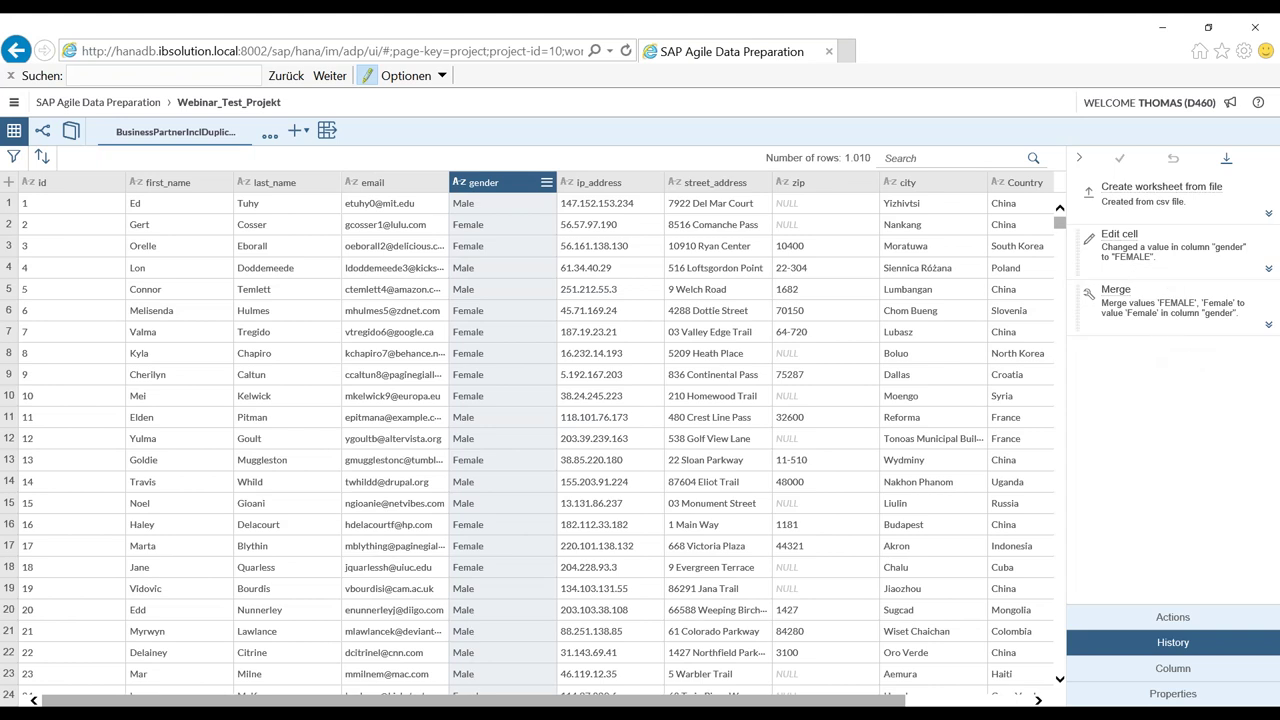
left_click(1226, 163)
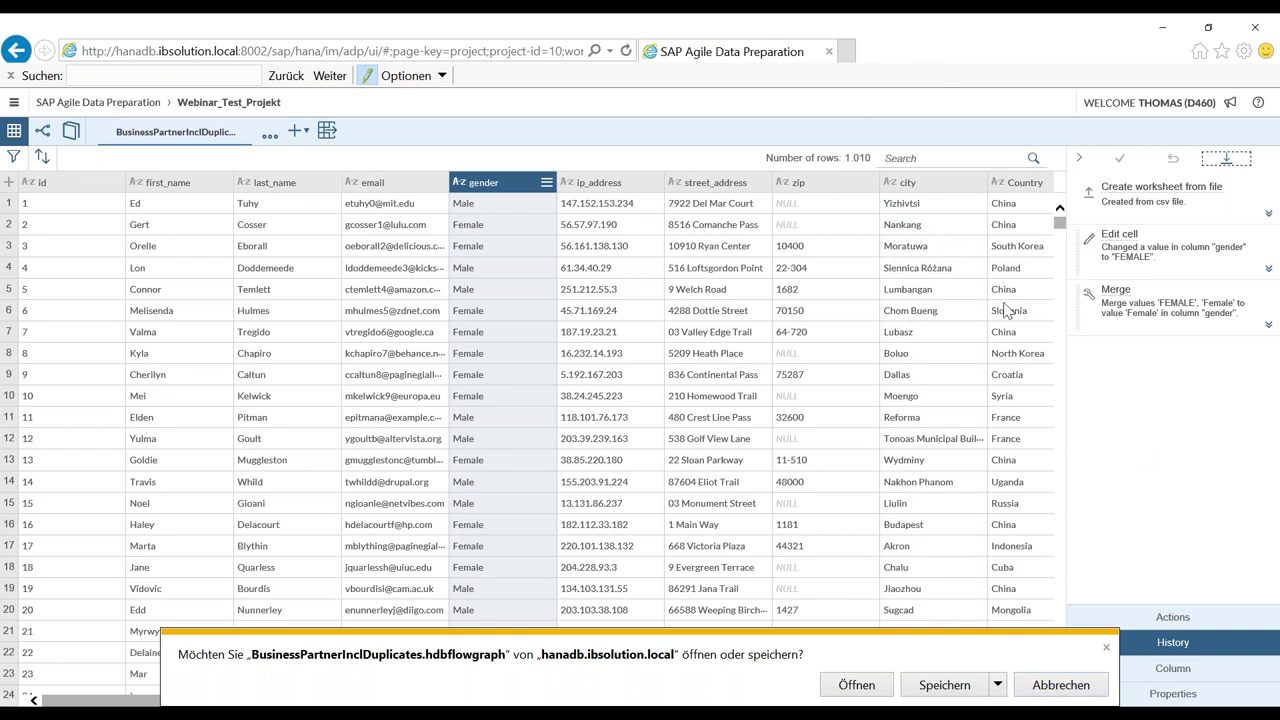
left_click(1052, 690)
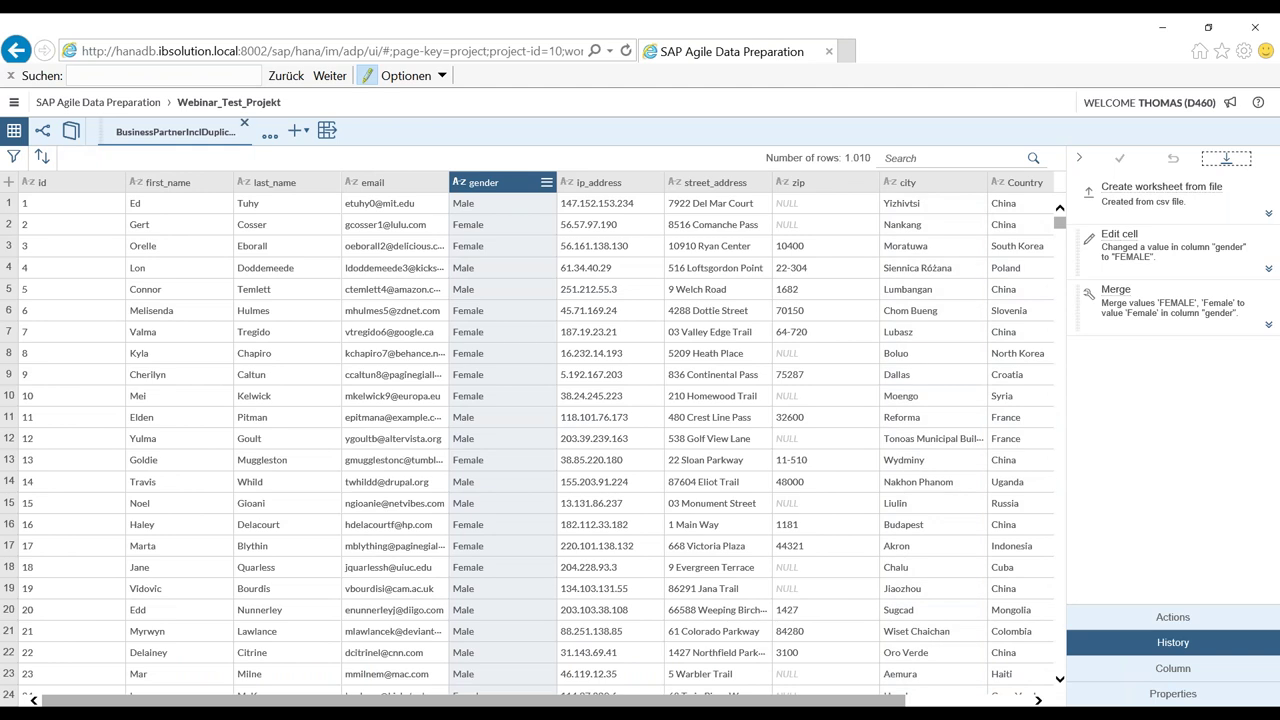
Step: Show the worksheet's filter options and search its records for part of a person's last name
left_click(115, 141)
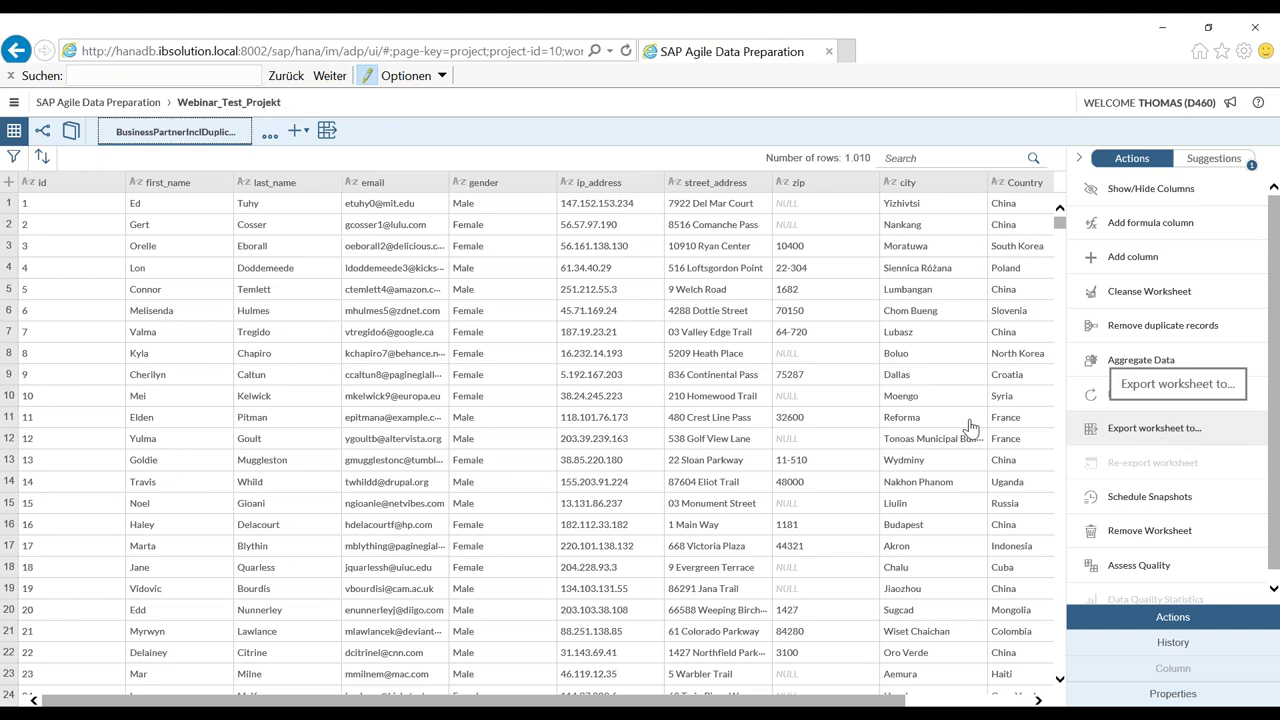
left_click(13, 157)
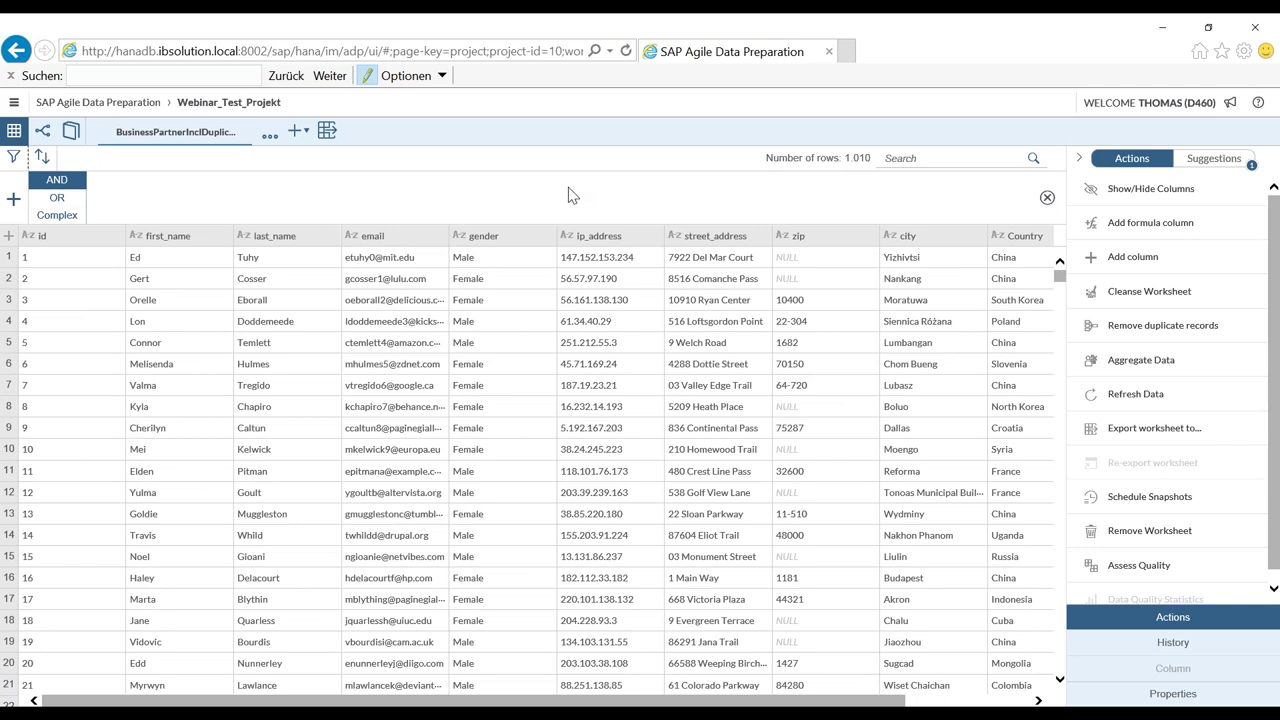
left_click(919, 160)
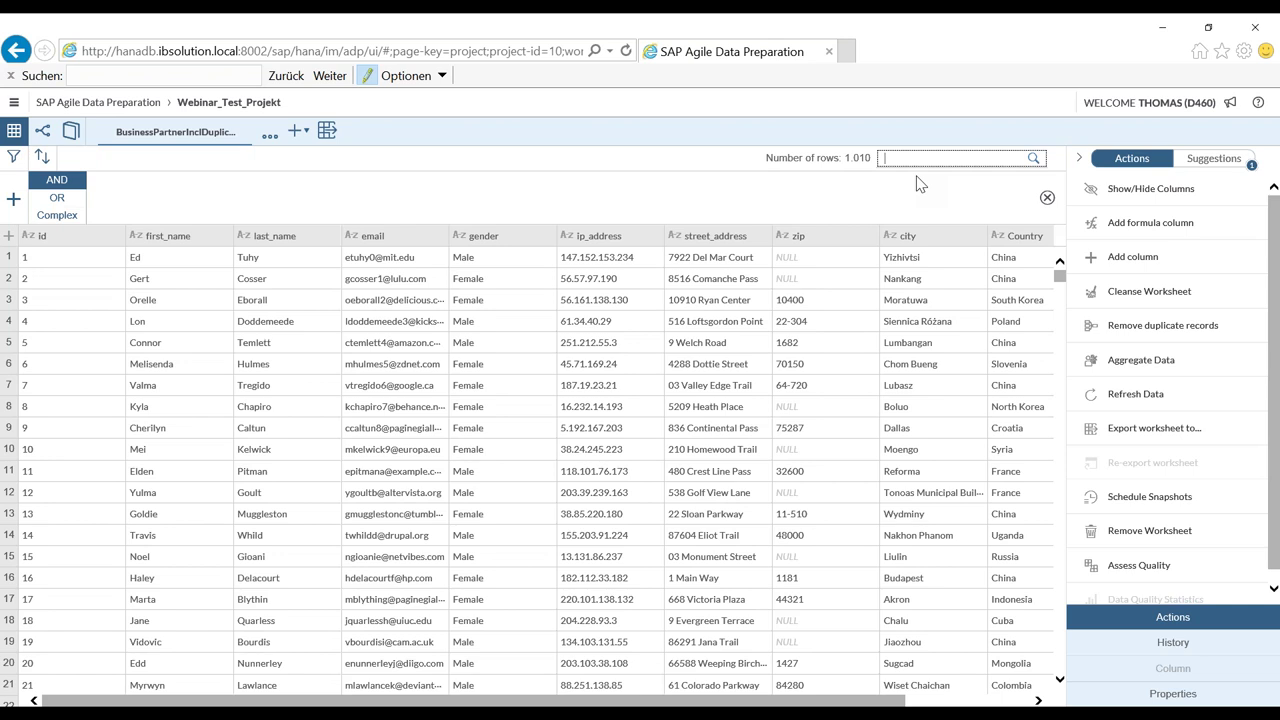
type("Muggle")
key("Return")
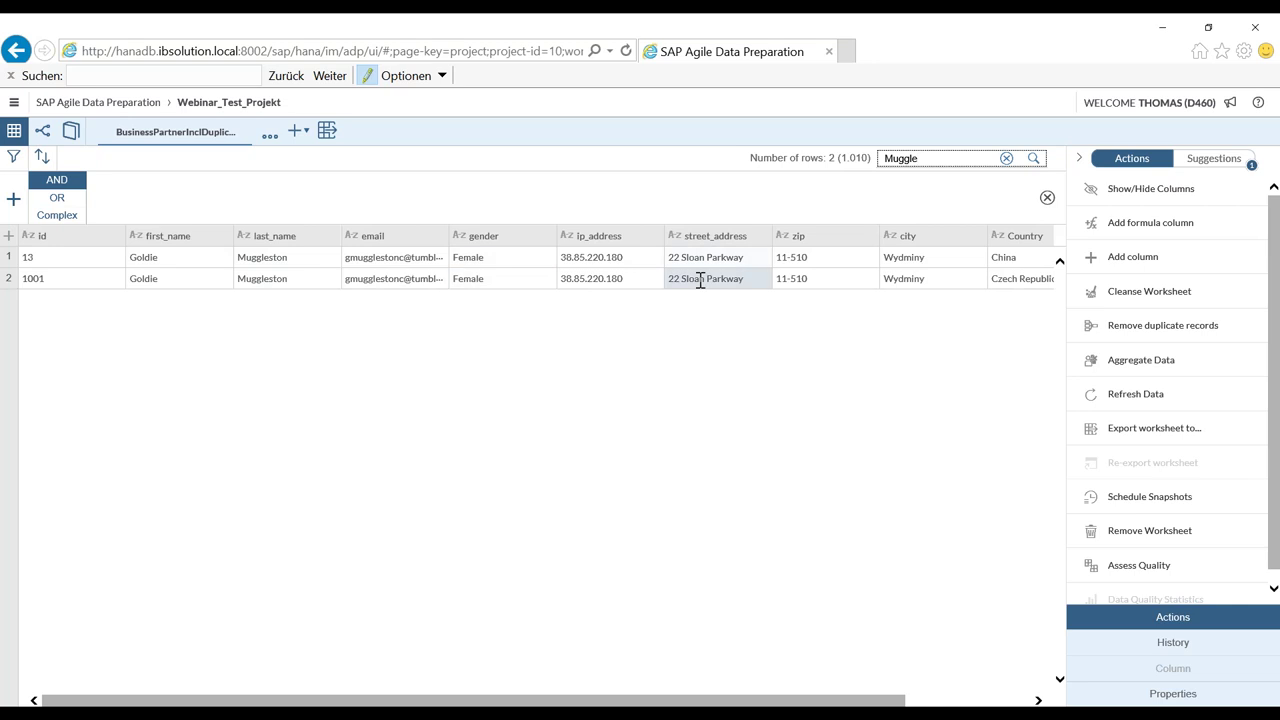
Step: Review the available export targets for the worksheet without exporting it
left_click(1143, 438)
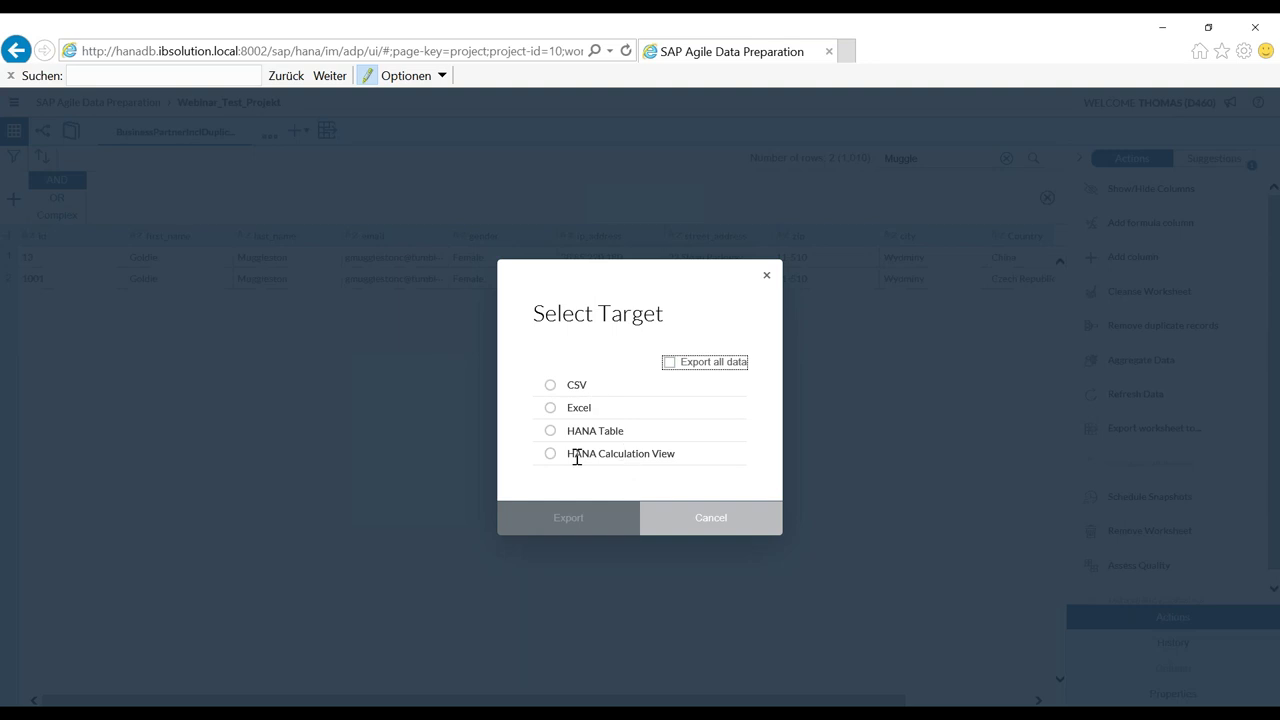
left_click(703, 525)
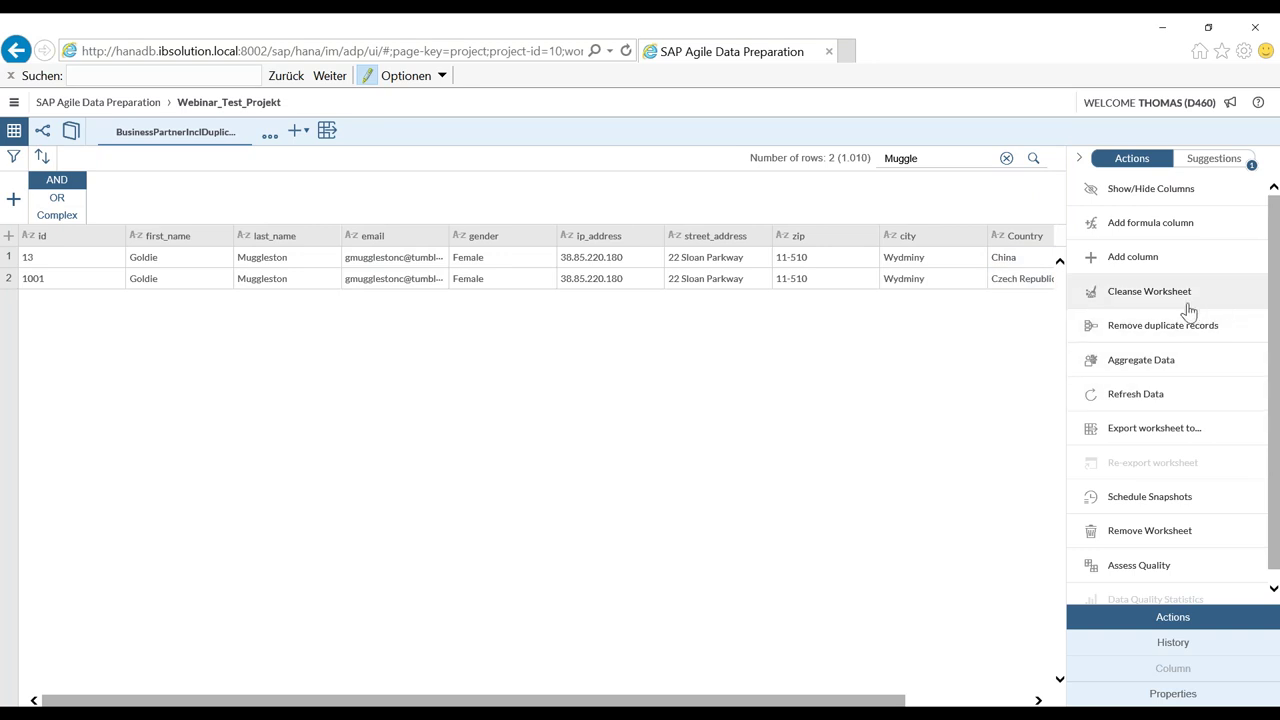
Step: Start removing duplicate records using the match policies Person, Address and Person, Email, without adding another policy
left_click(1140, 328)
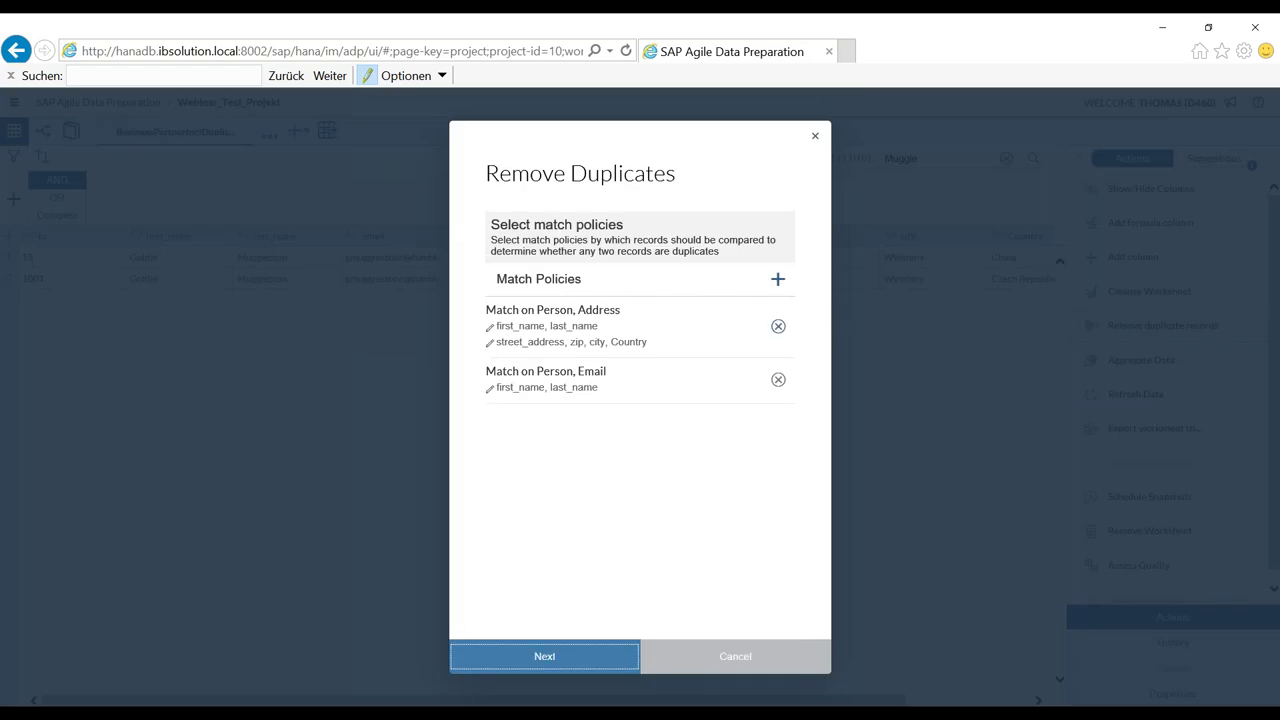
key("Tab")
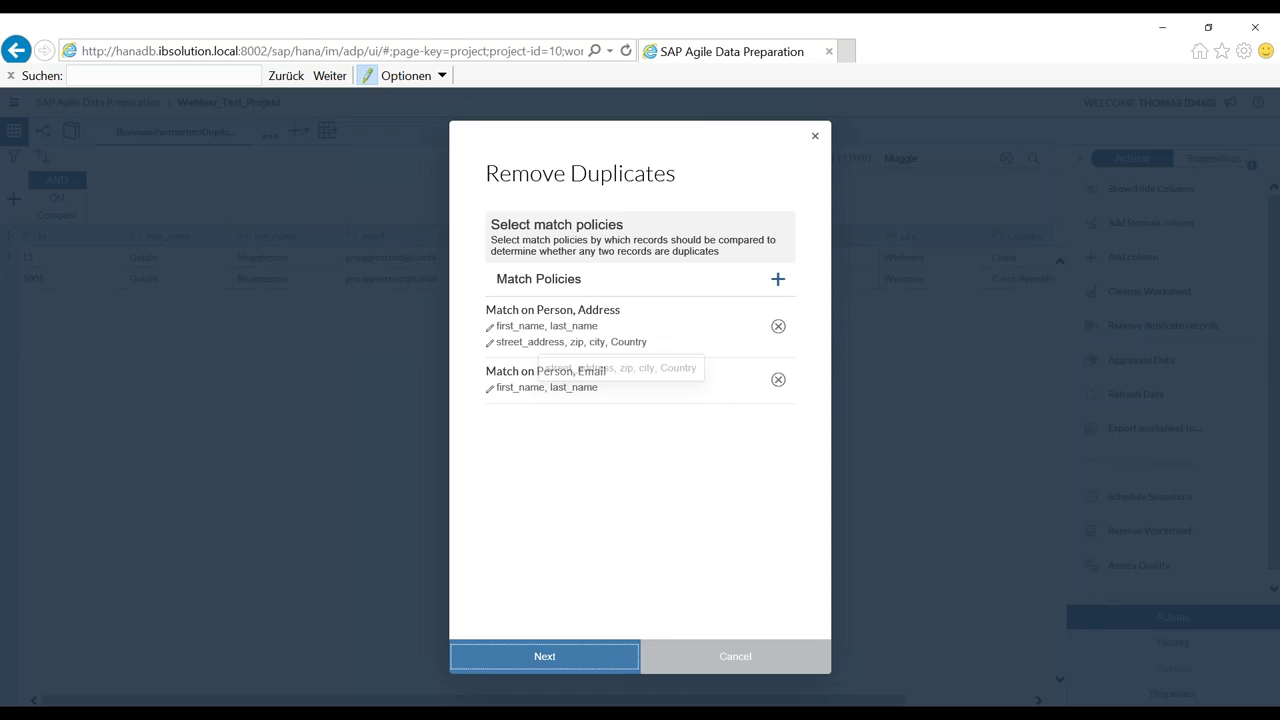
left_click(778, 283)
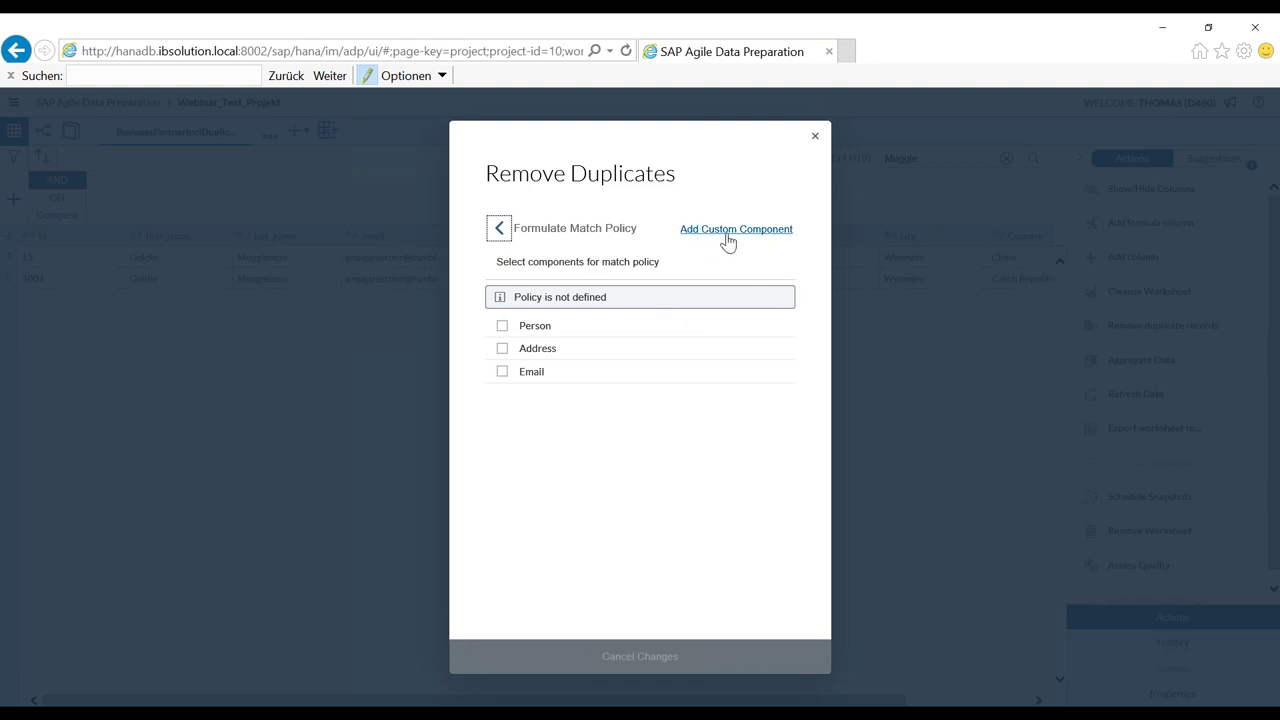
left_click(500, 229)
left_click(582, 667)
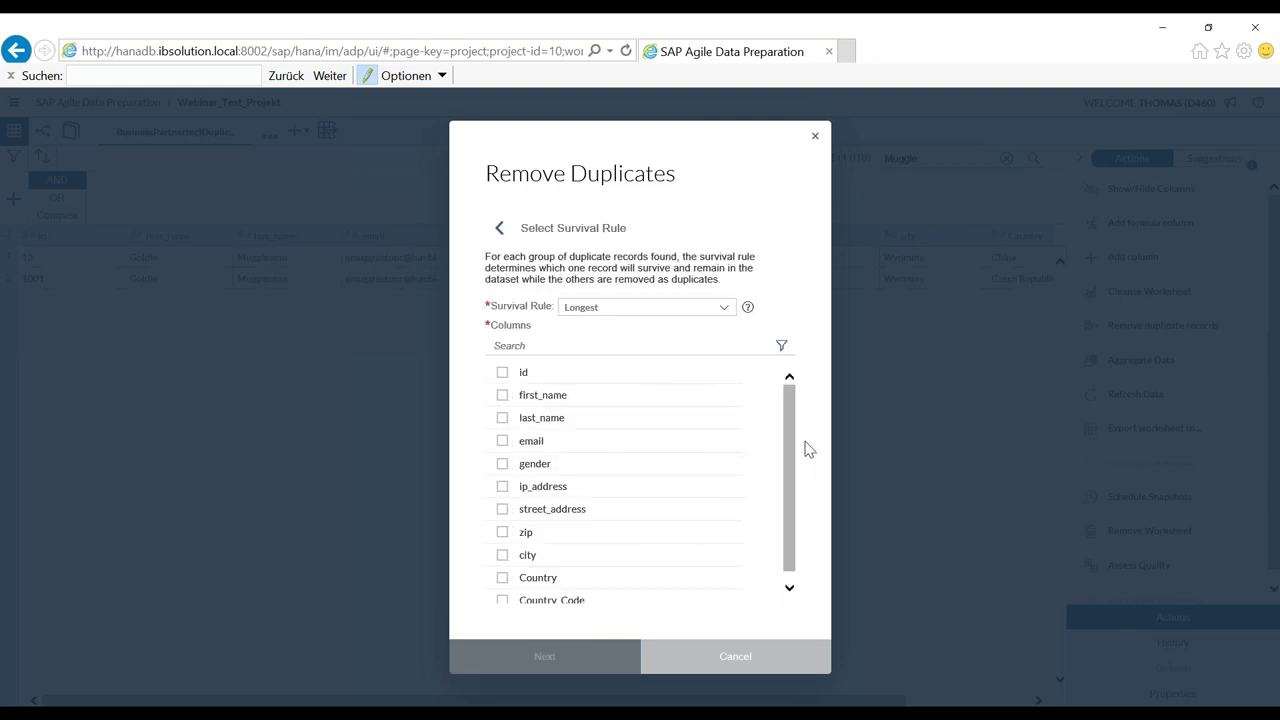
Step: Set the survival rule to Longest for Country, city, zip and street_address, and run the duplicate removal
left_click(725, 312)
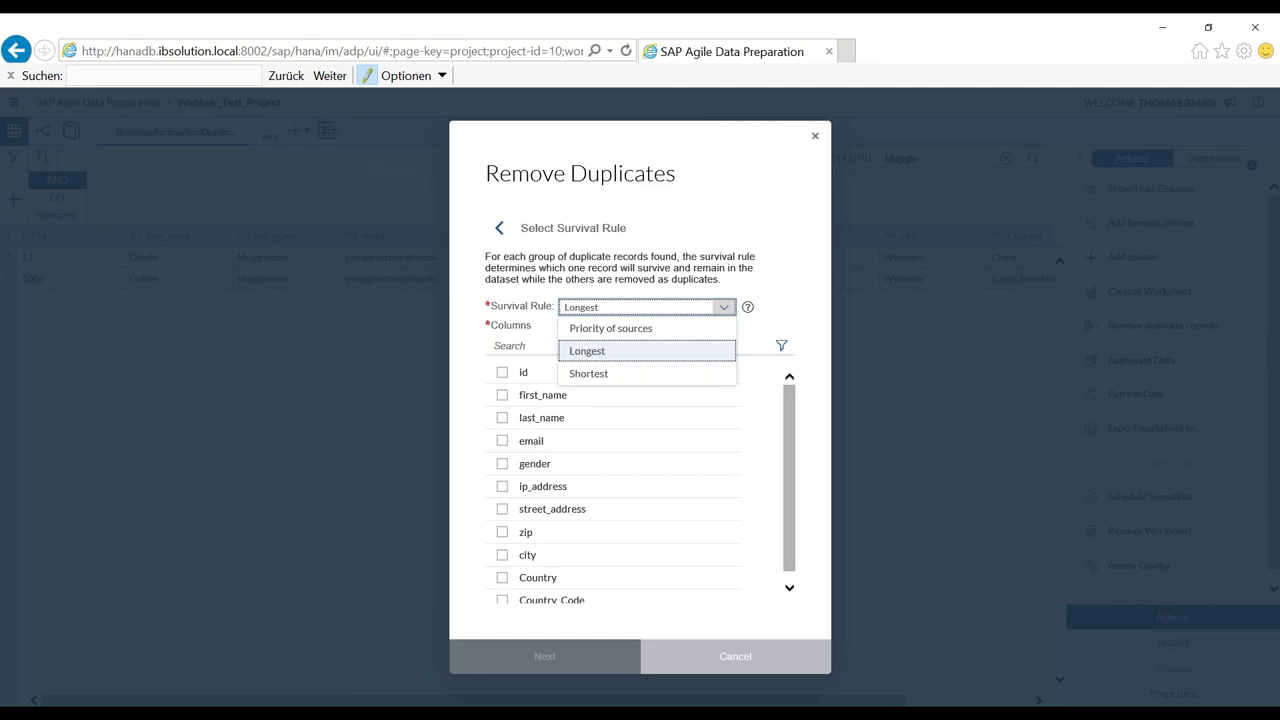
left_click(647, 351)
scroll(587, 555, "down", 1)
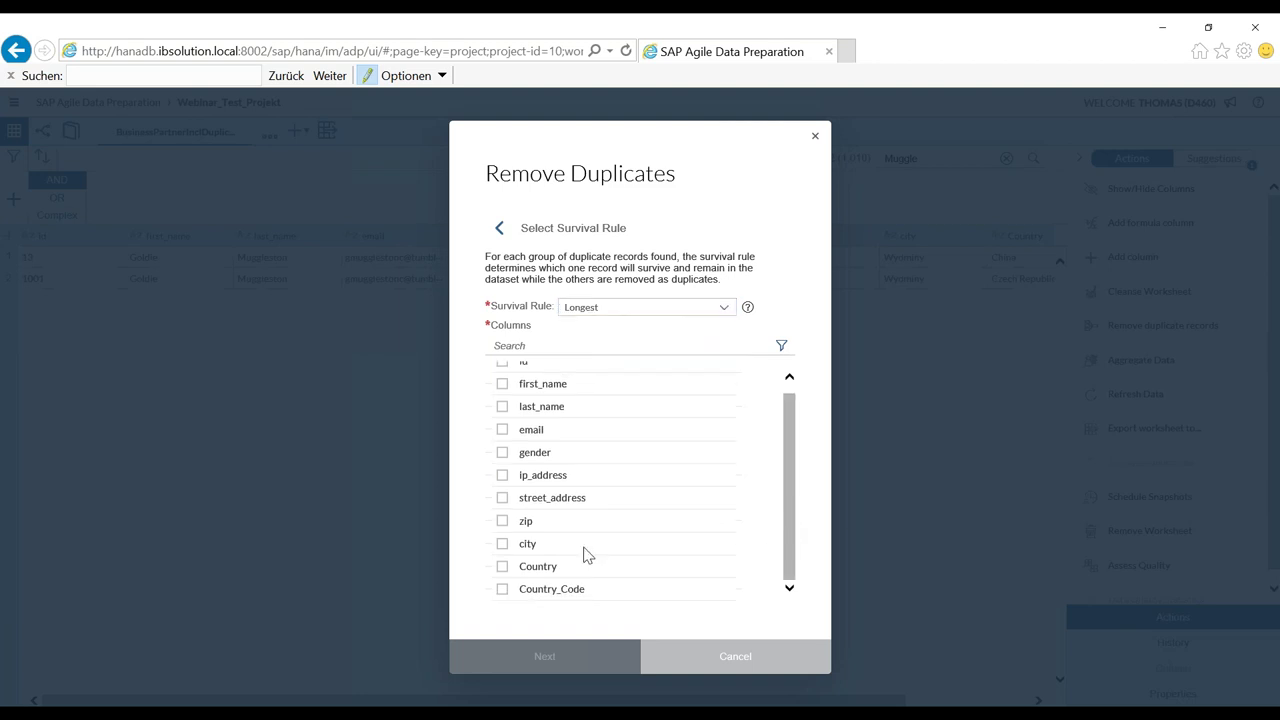
left_click(502, 566)
left_click(502, 543)
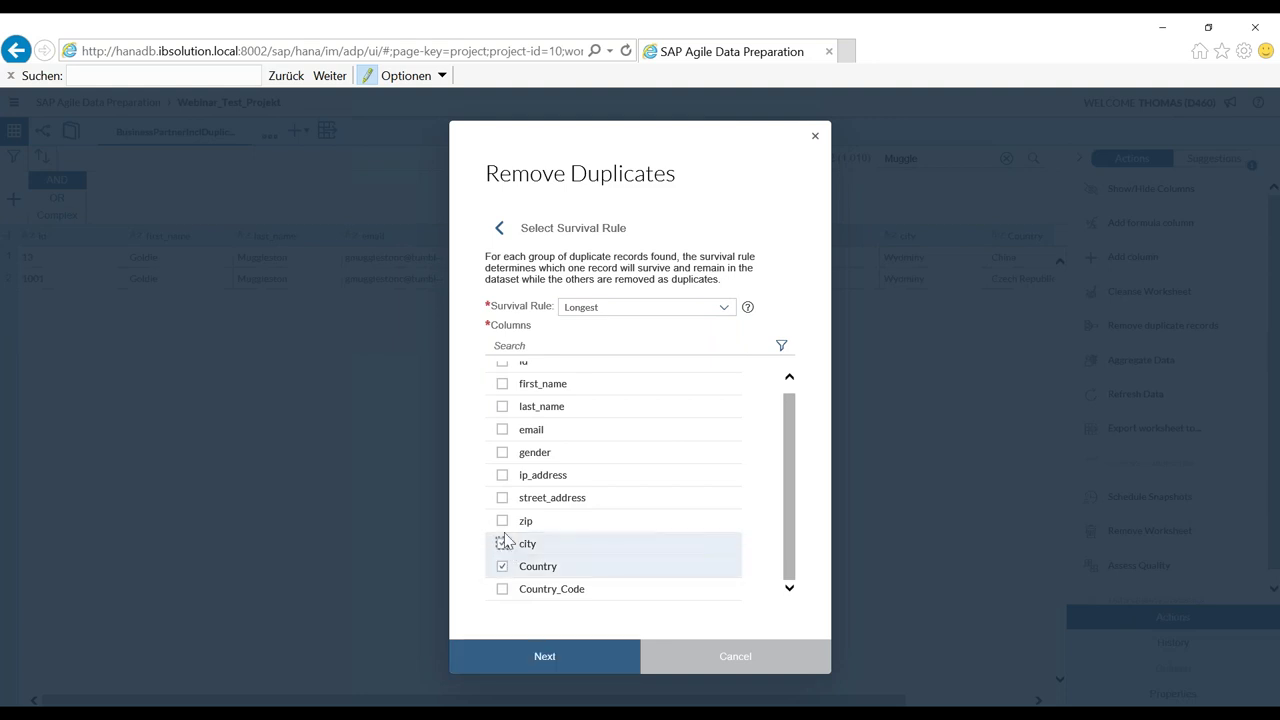
left_click(502, 520)
left_click(502, 497)
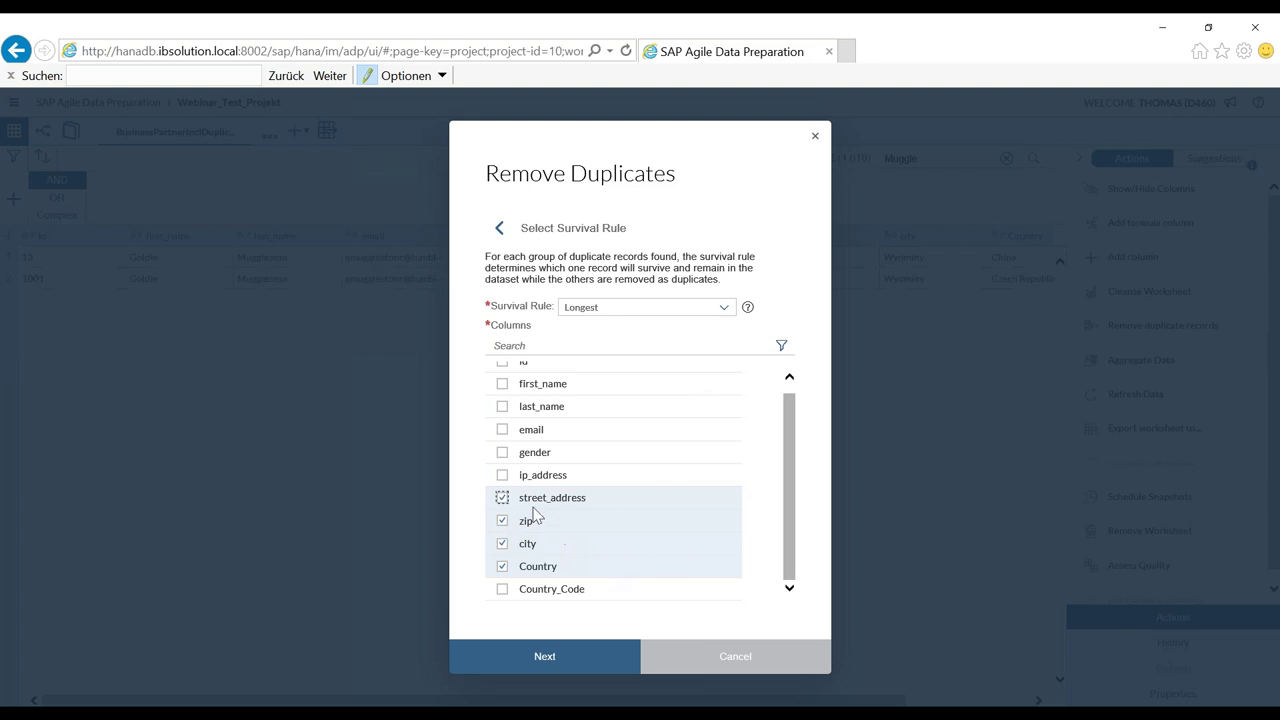
left_click(546, 660)
right_click(544, 662)
left_click(540, 664)
left_click(531, 666)
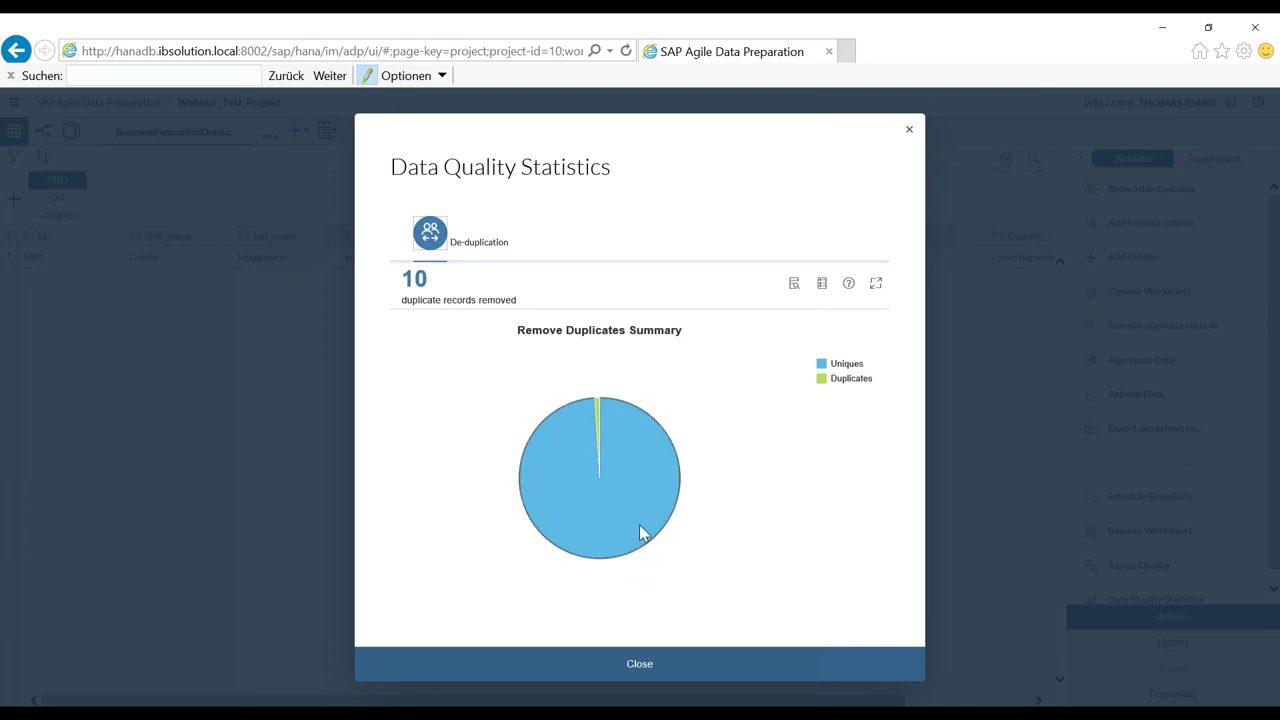
Step: Examine the duplicate removal summary and the list of removed duplicates, and close the statistics
left_click(600, 411)
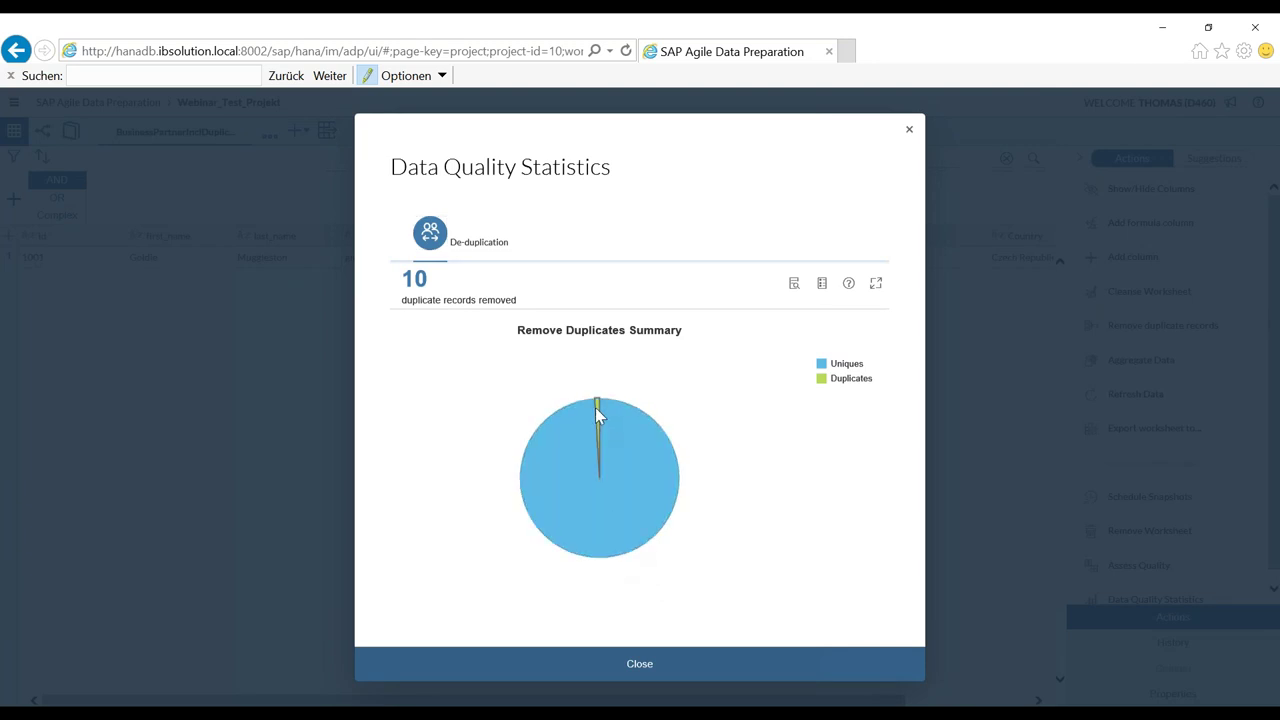
left_click(708, 500)
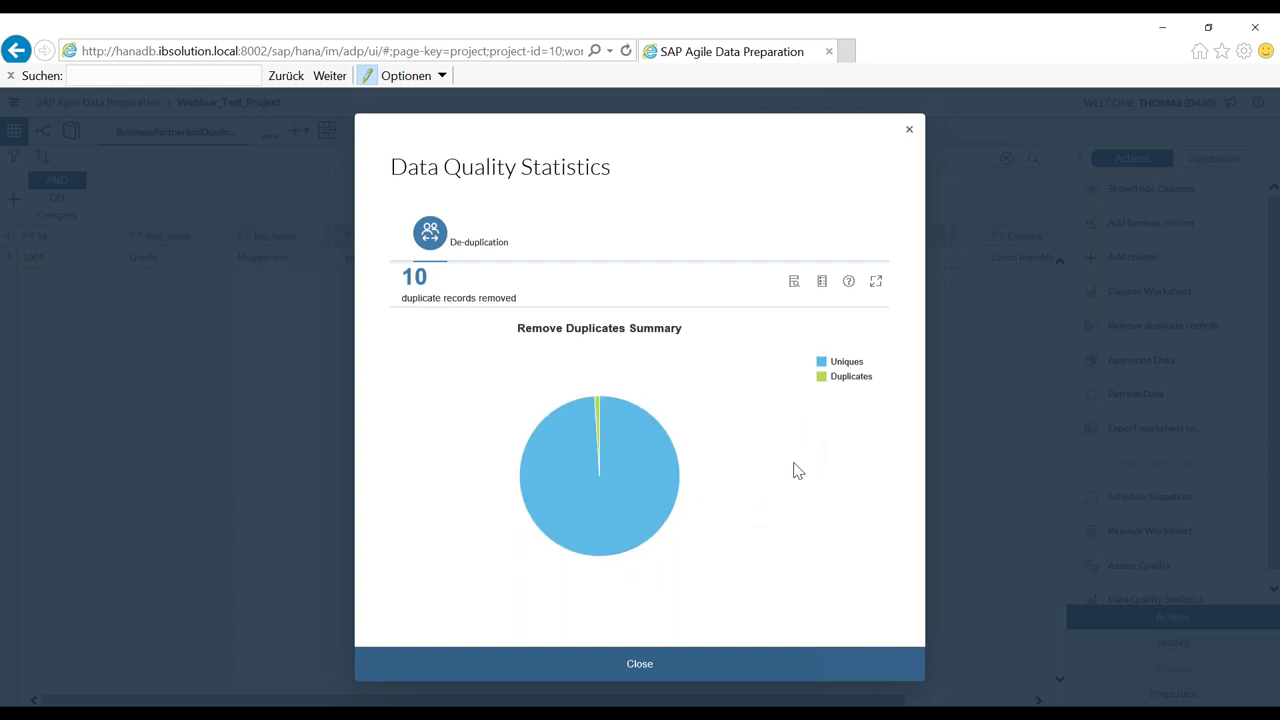
left_click(792, 285)
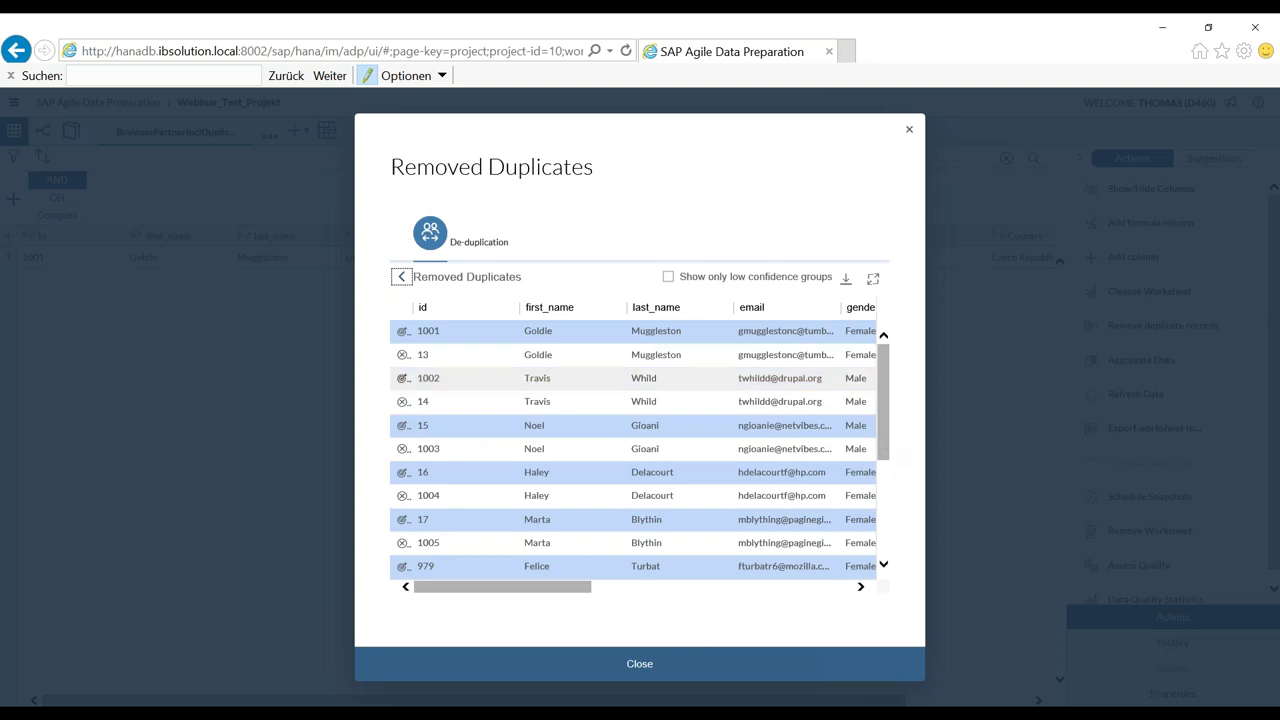
scroll(880, 417, "down", 4)
scroll(906, 390, "up", 4)
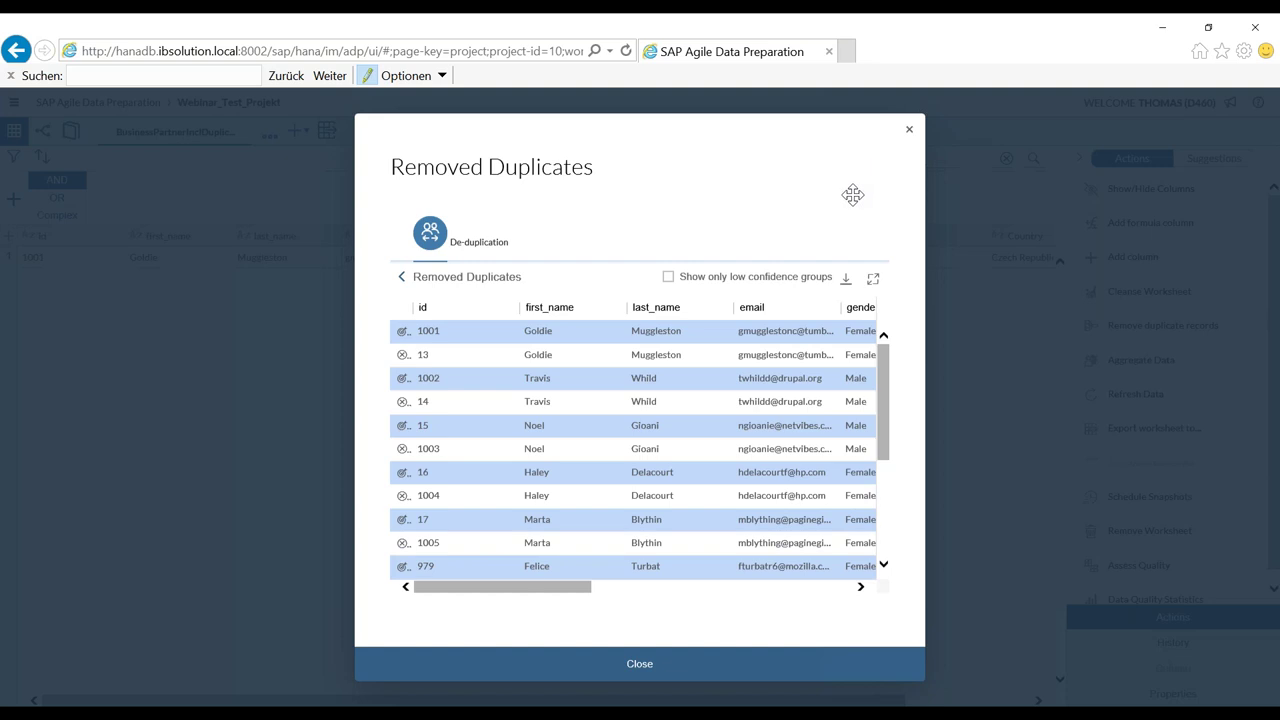
left_click(907, 139)
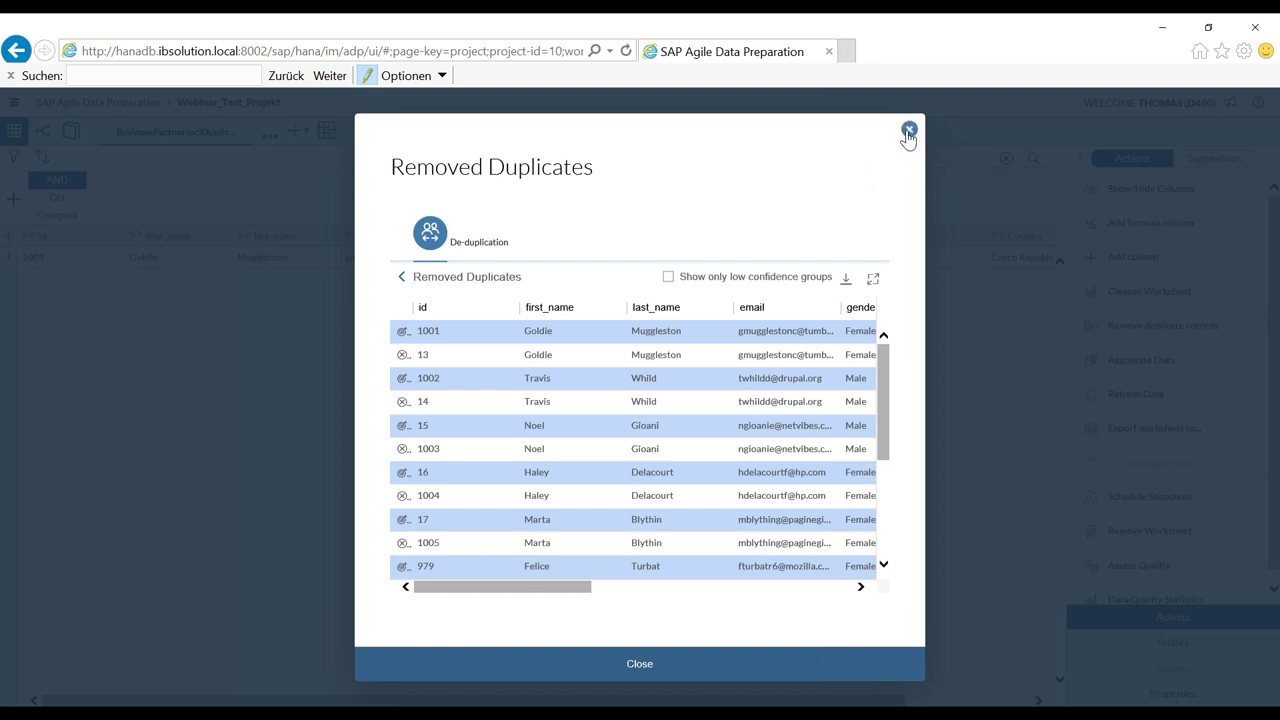